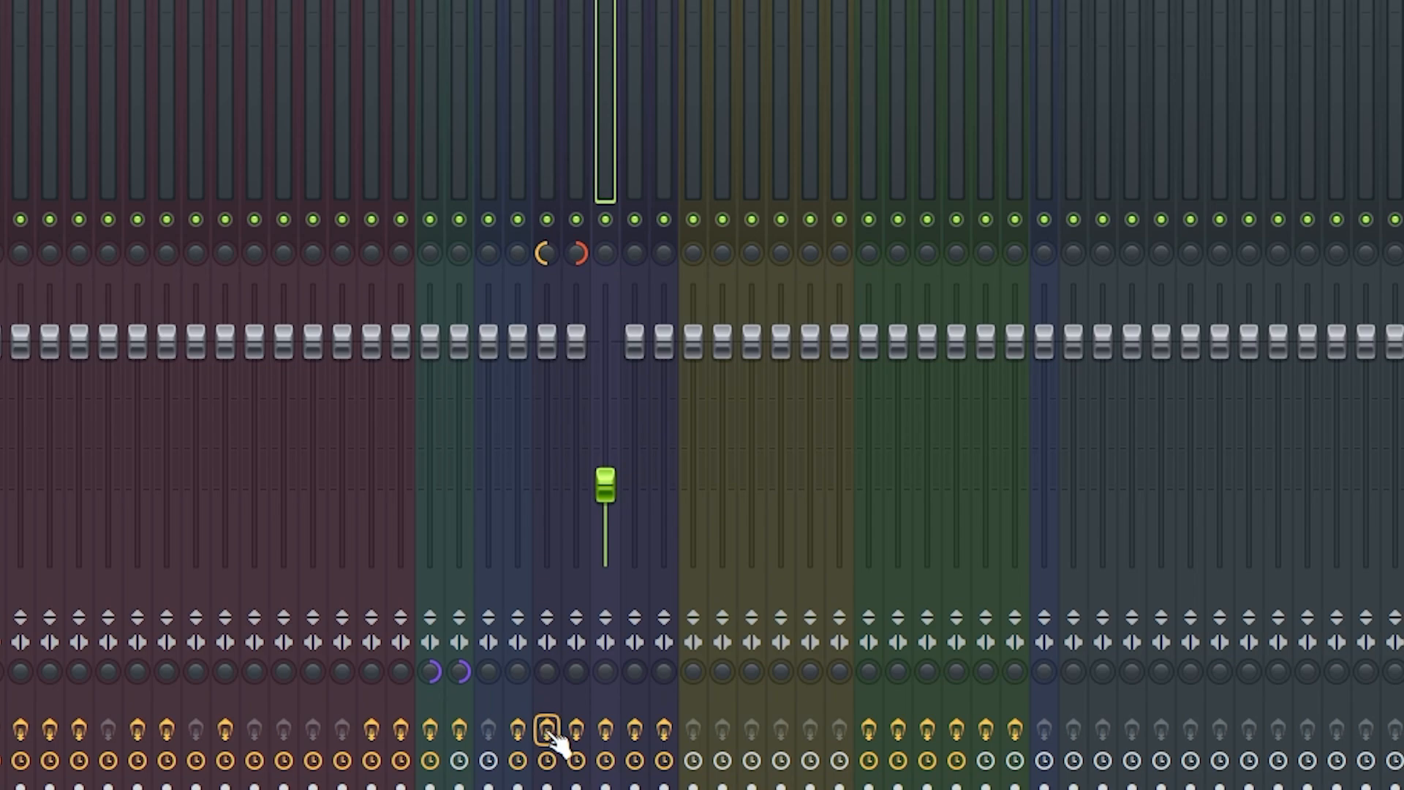
- Bypass the effects on the Amp L and Amp R tracks, mute the Drums Bus, and stop playback
left_click(547, 729)
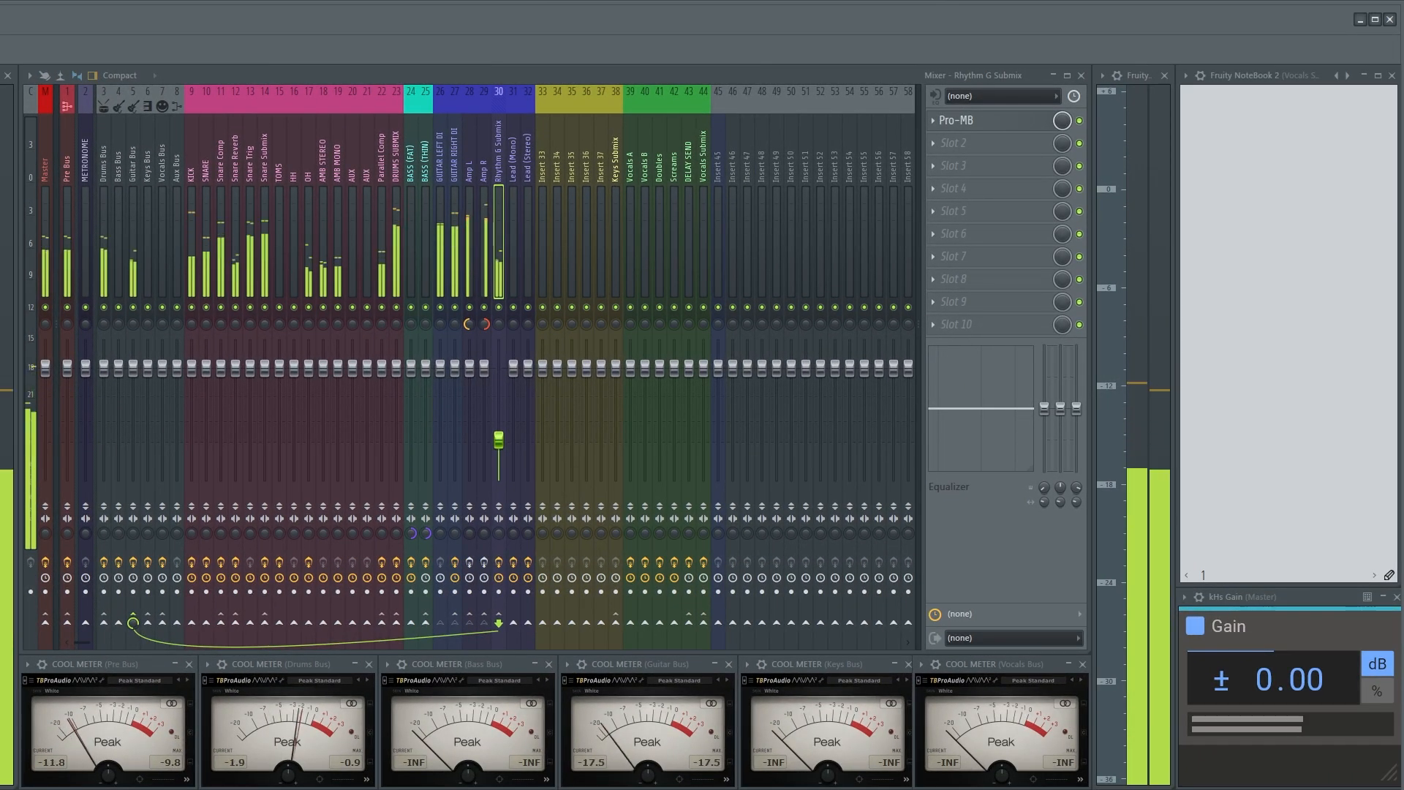
left_click(103, 308)
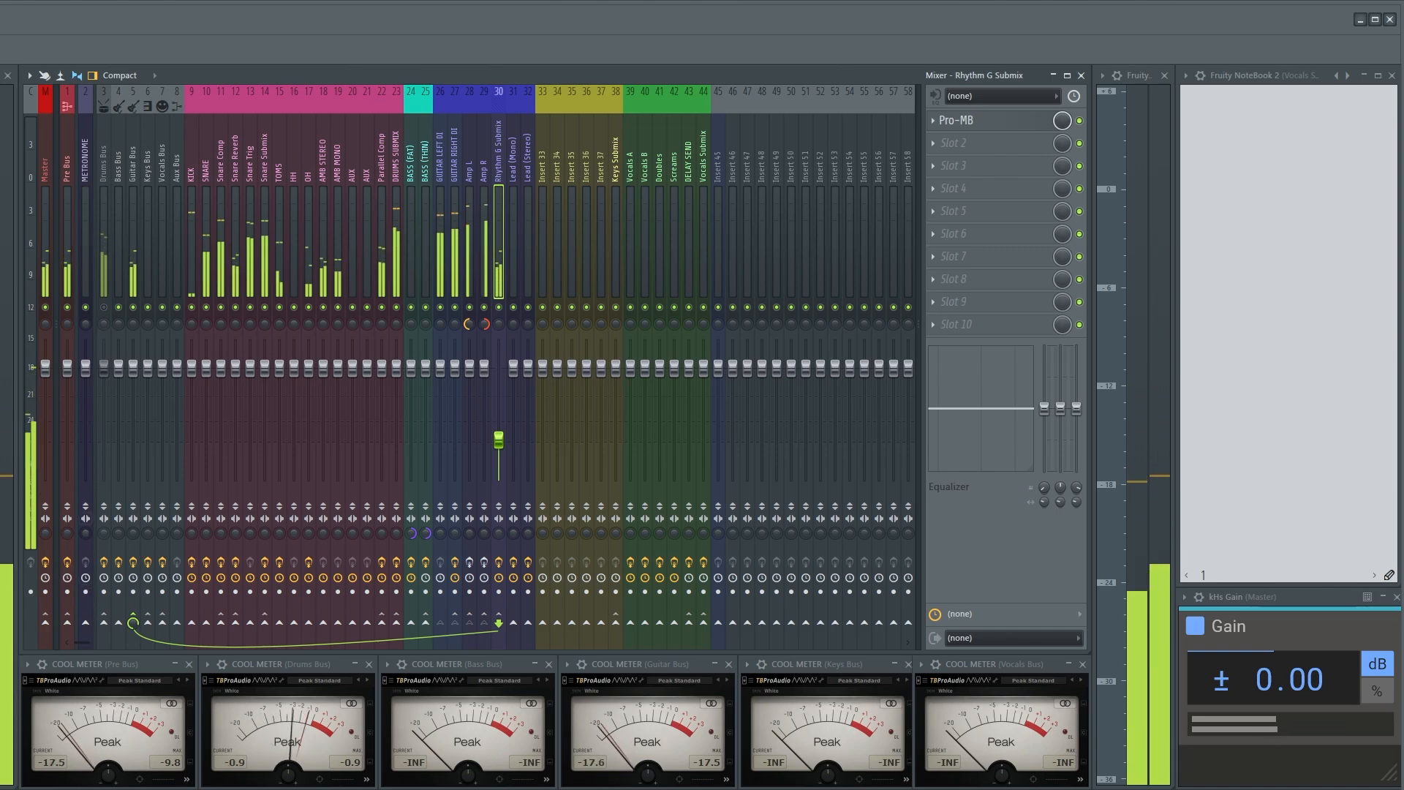
key("space")
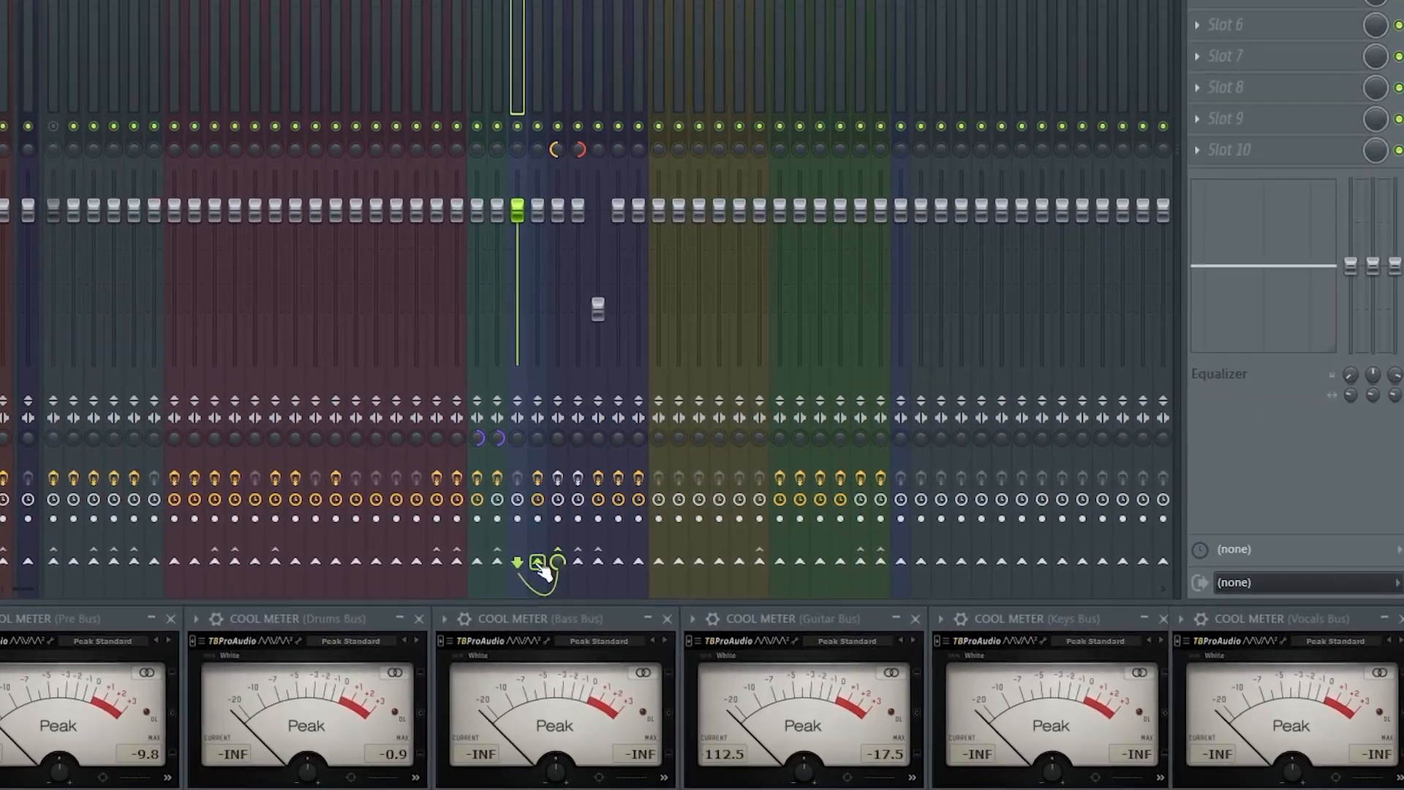
- Sidechain the GUITAR LEFT DI track to GUITAR RIGHT DI and load VocAlign Project 5 VST in GUITAR RIGHT DI's first effect slot
right_click(455, 625)
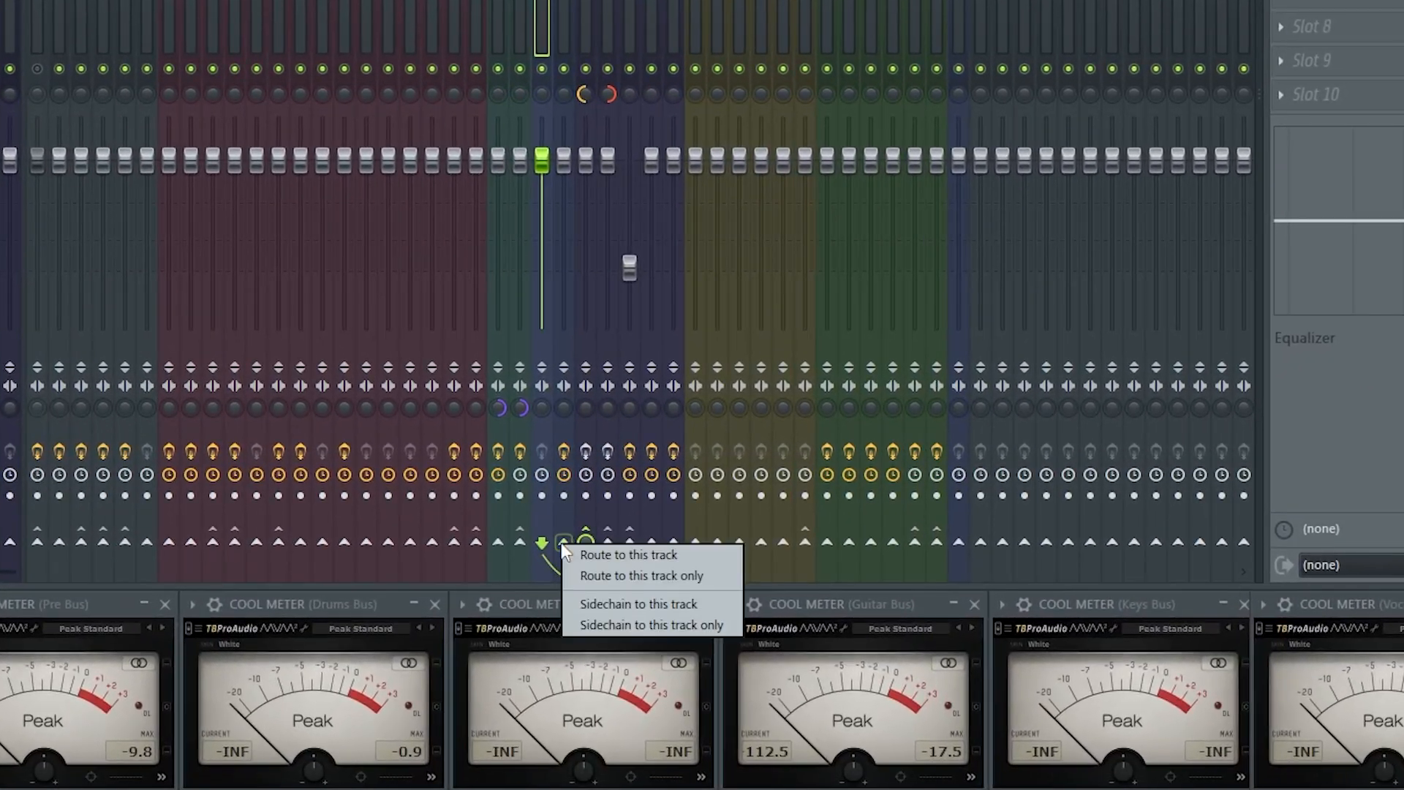
left_click(591, 604)
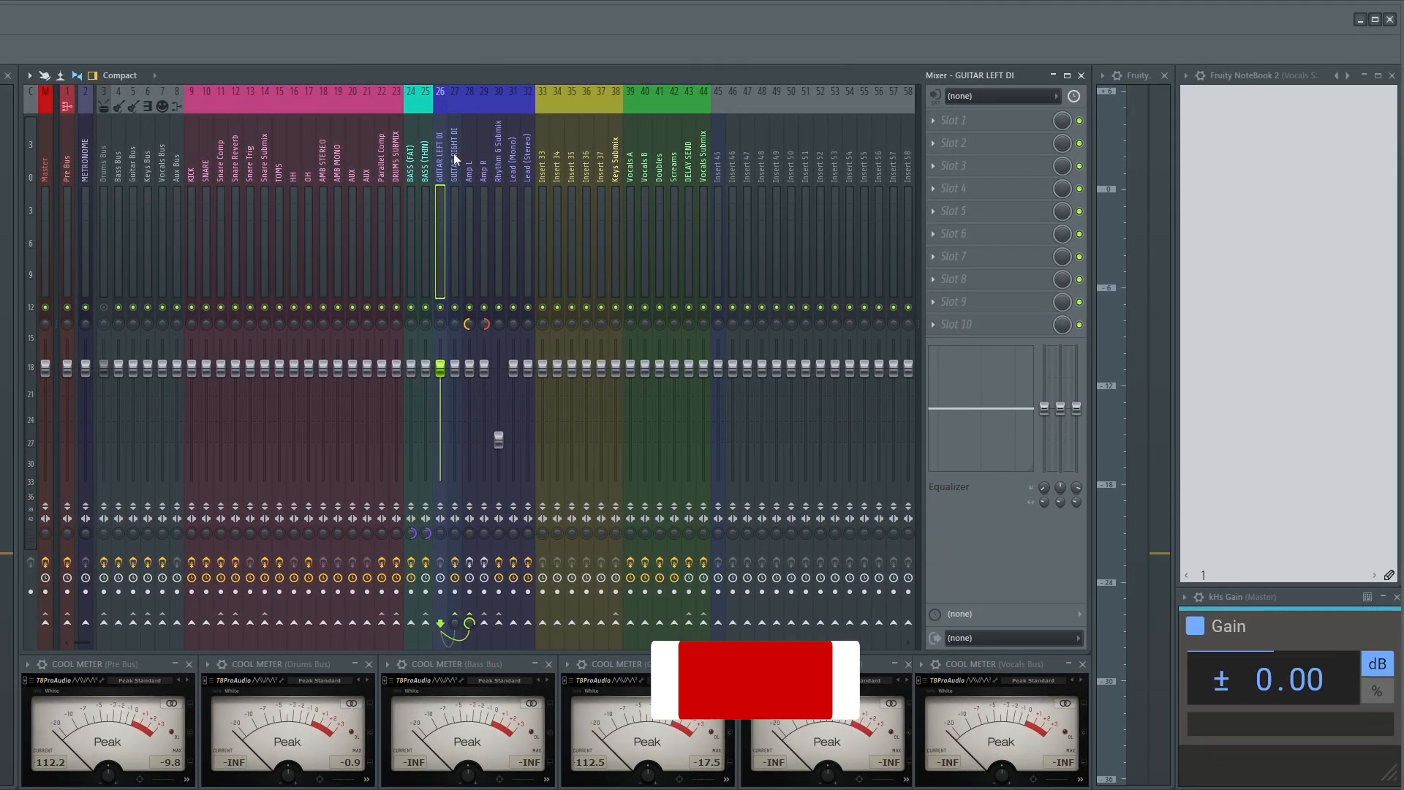
left_click(454, 152)
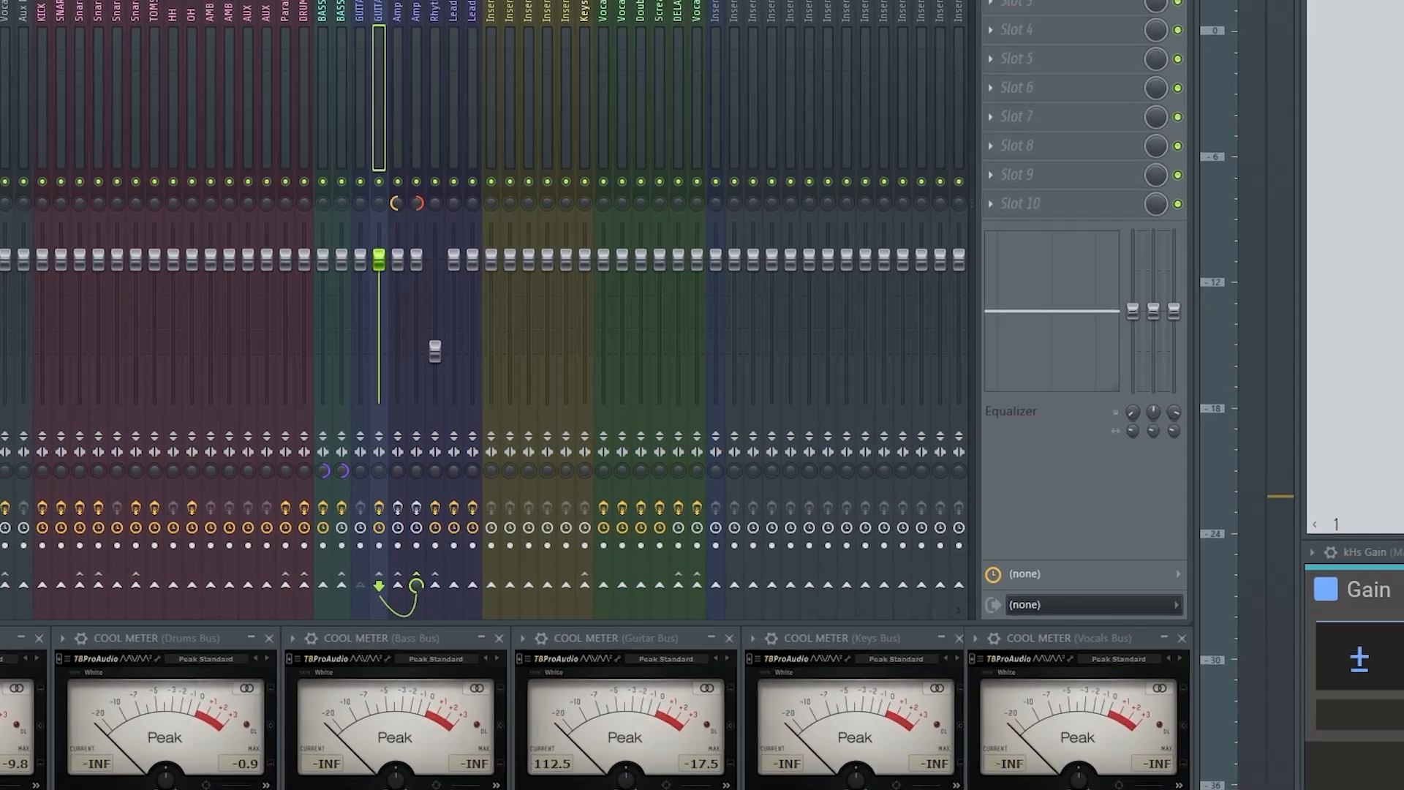
left_click(939, 125)
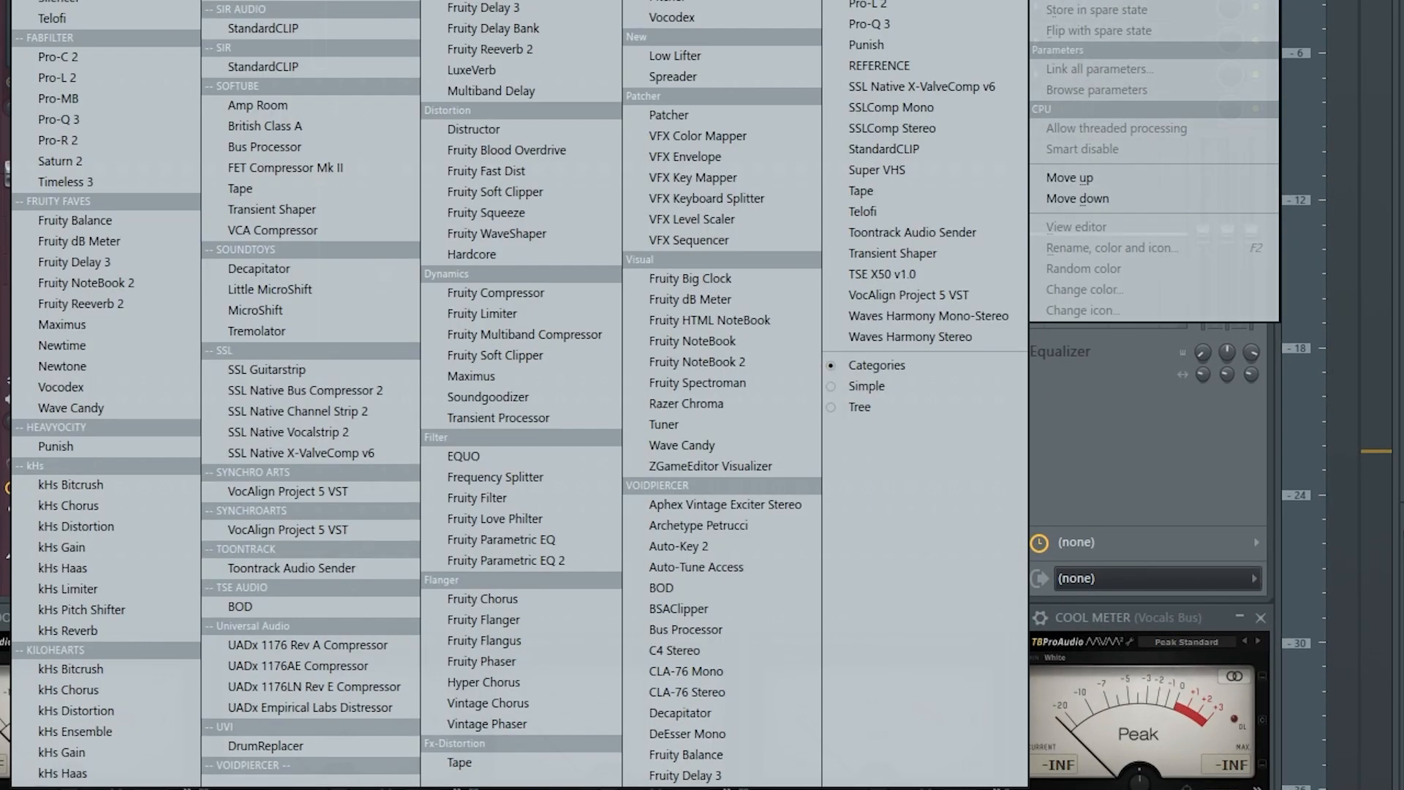
left_click(352, 504)
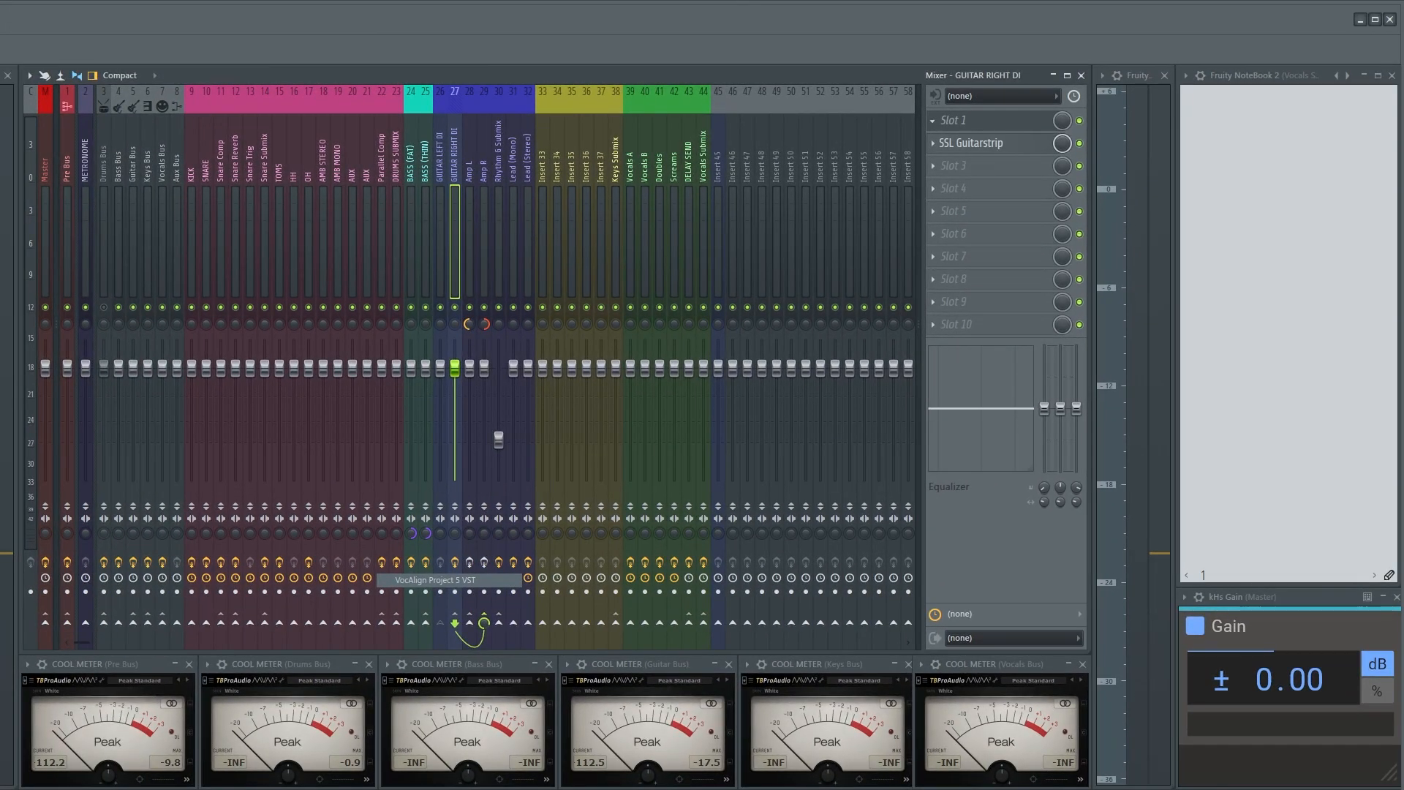
left_click_drag(1, 142, 363, 139)
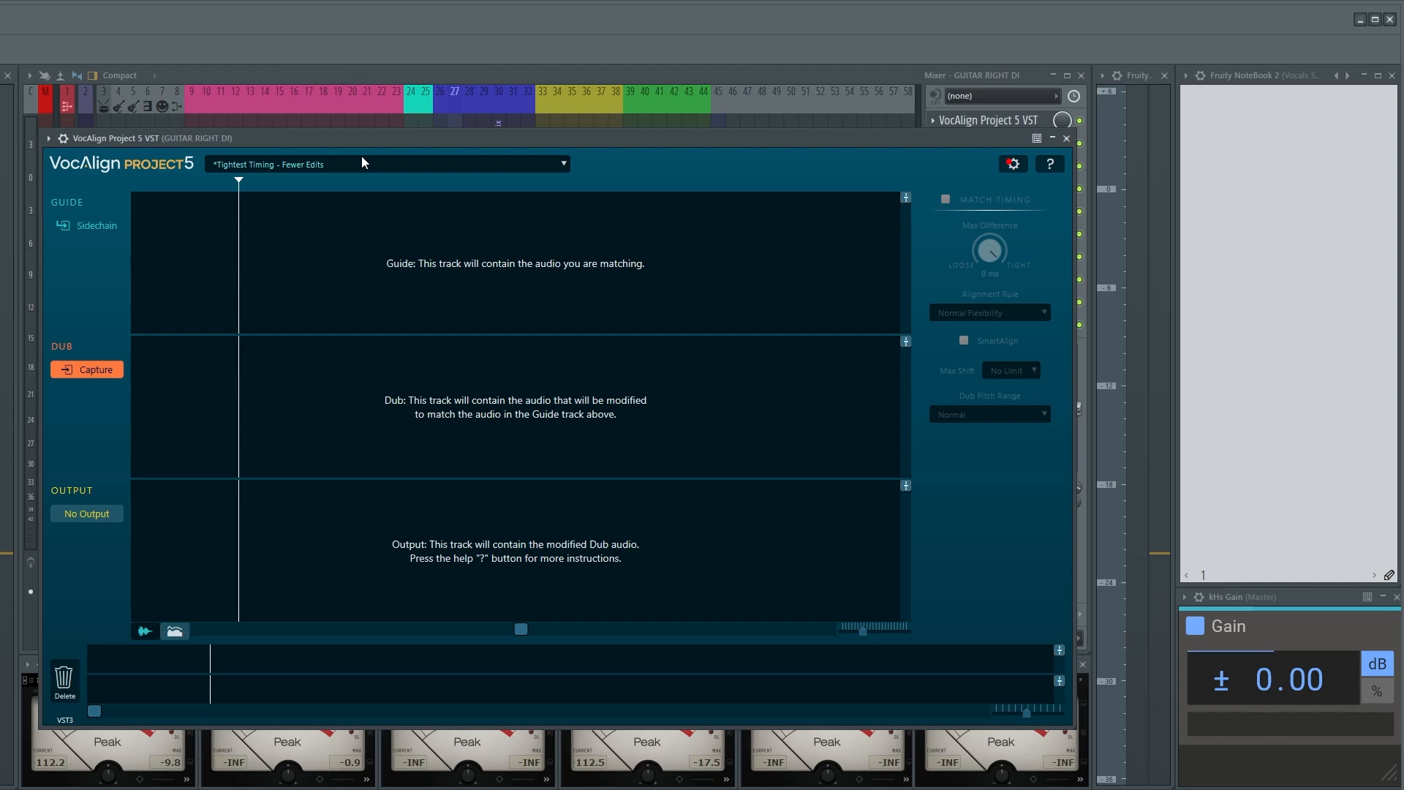
- Auto map VocAlign's inputs so Mono Aux In takes GUITAR LEFT DI, enable that aux input, and close the plugin
left_click(49, 138)
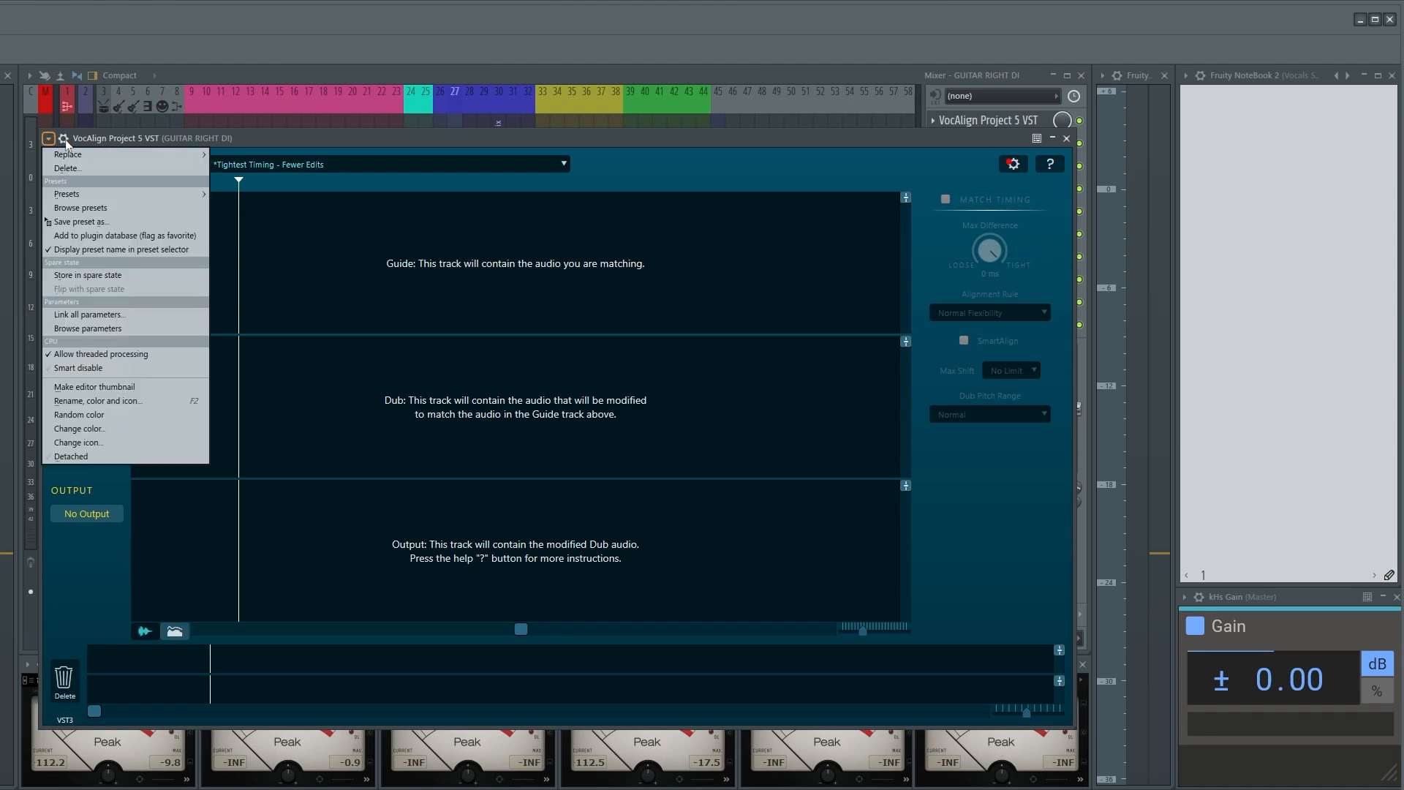
left_click(64, 138)
left_click(64, 138)
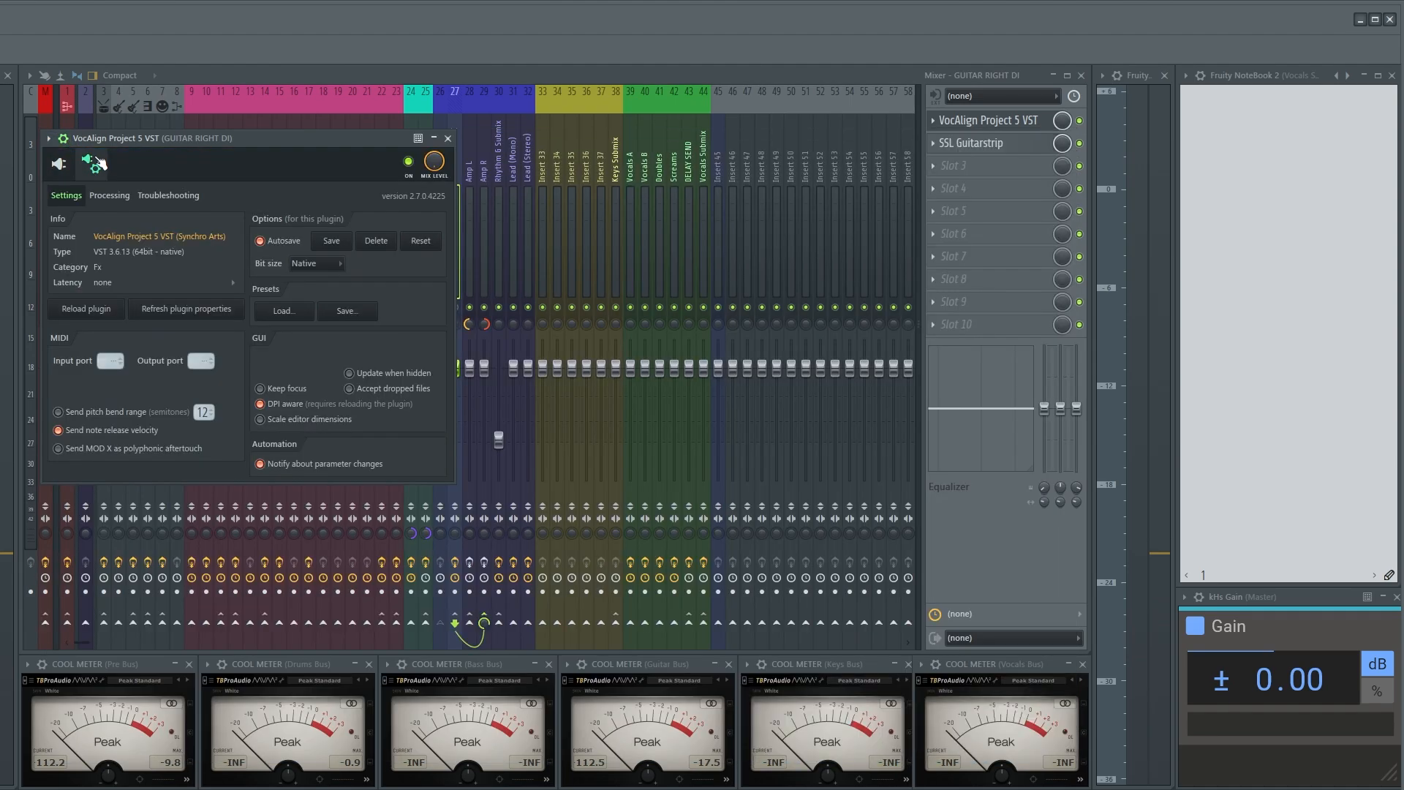
left_click(110, 196)
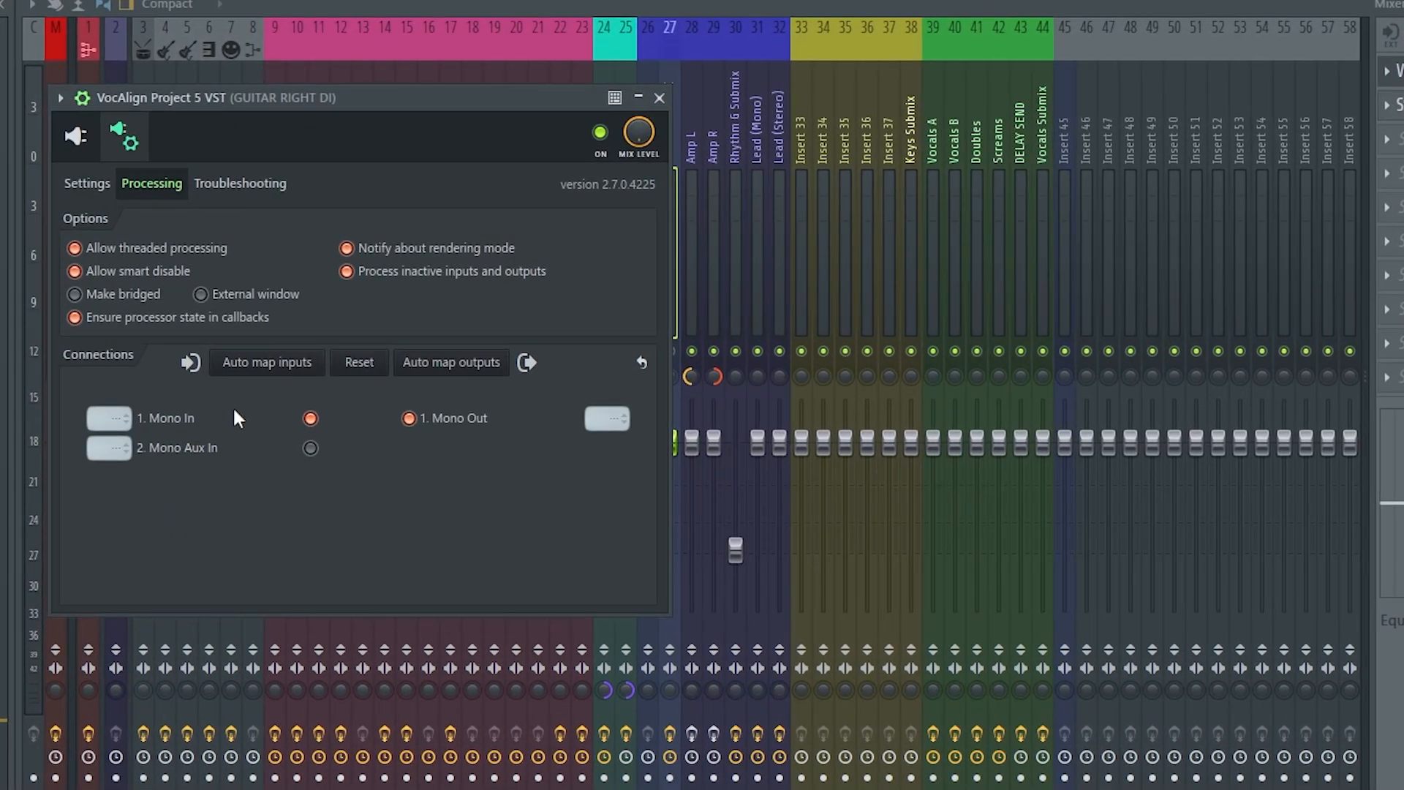
left_click(270, 369)
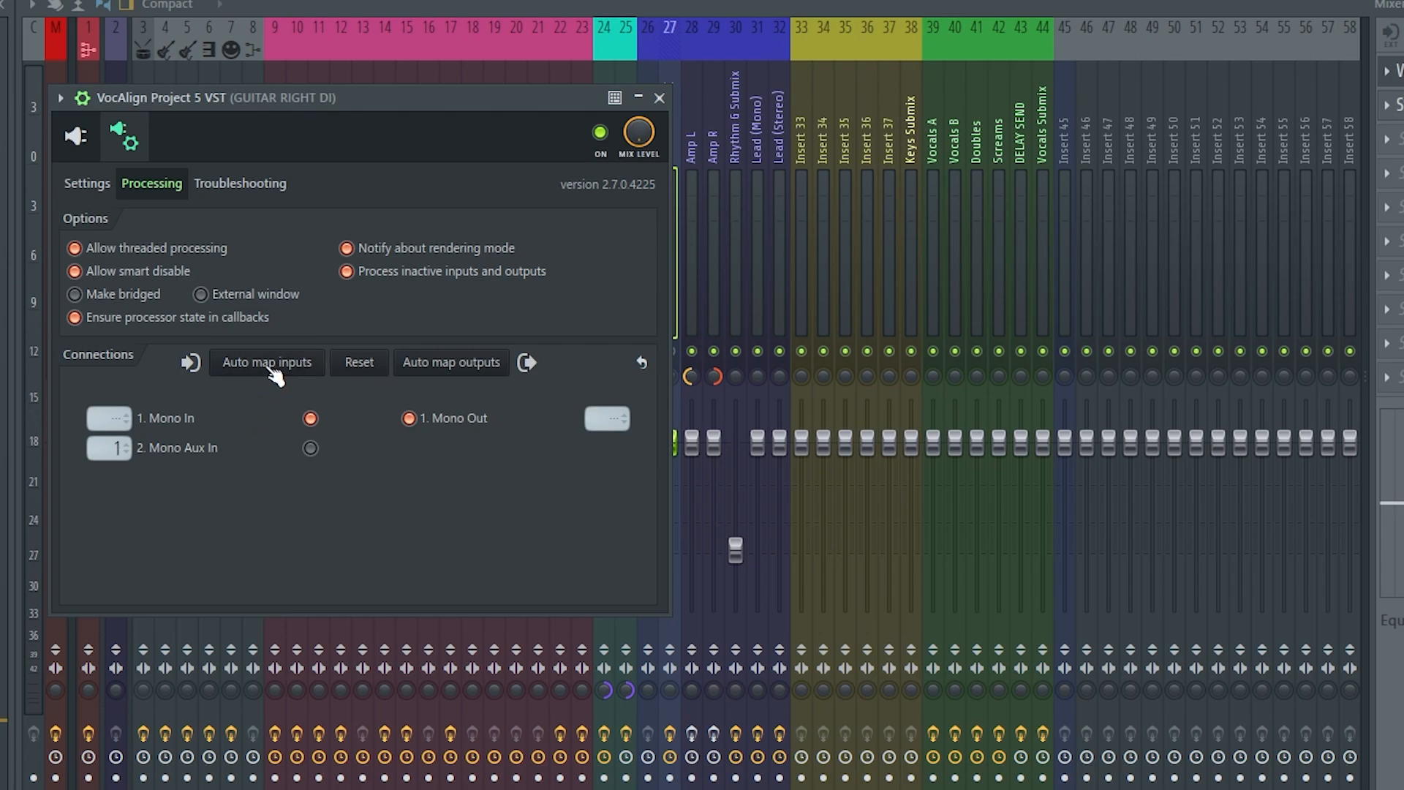
left_click(107, 450)
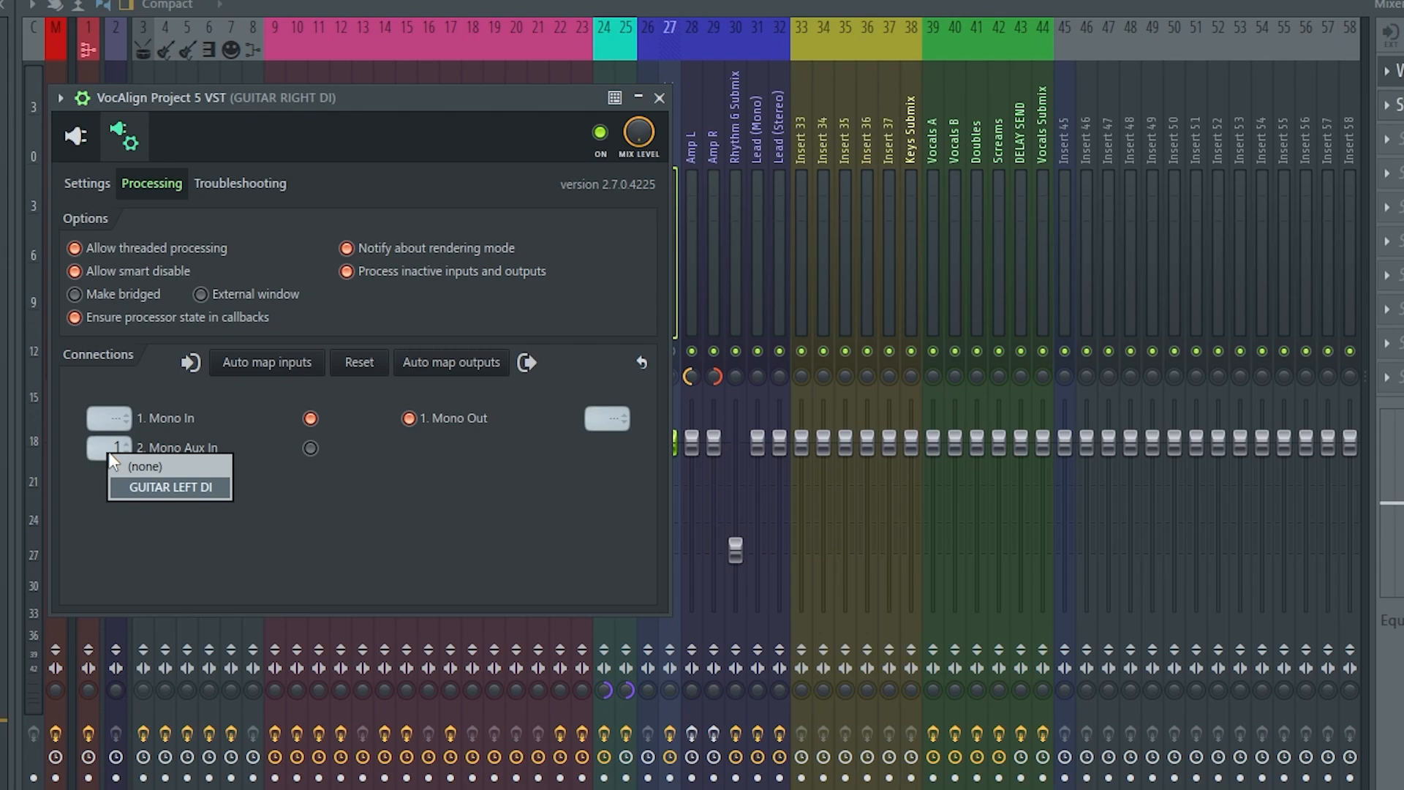
left_click(134, 488)
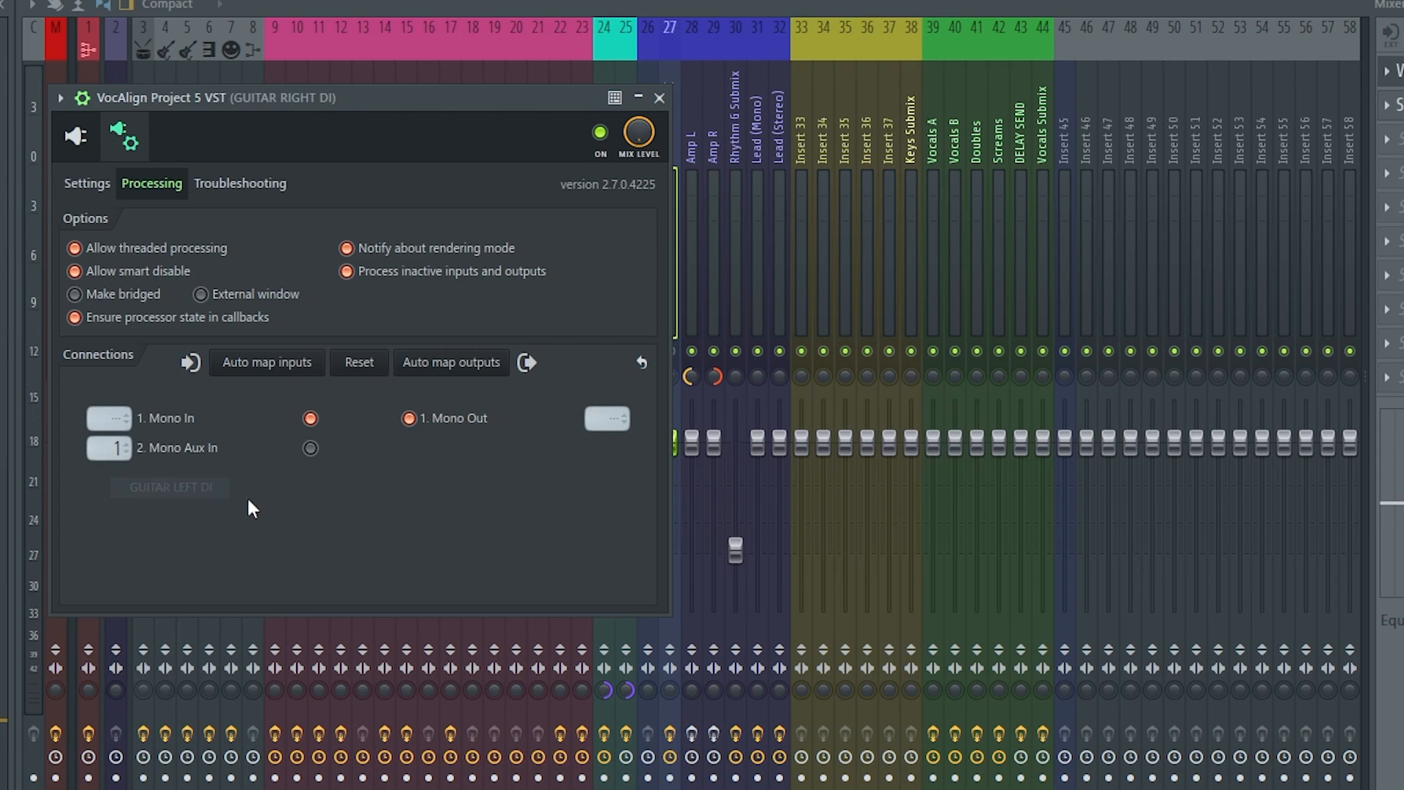
left_click(311, 449)
left_click(659, 97)
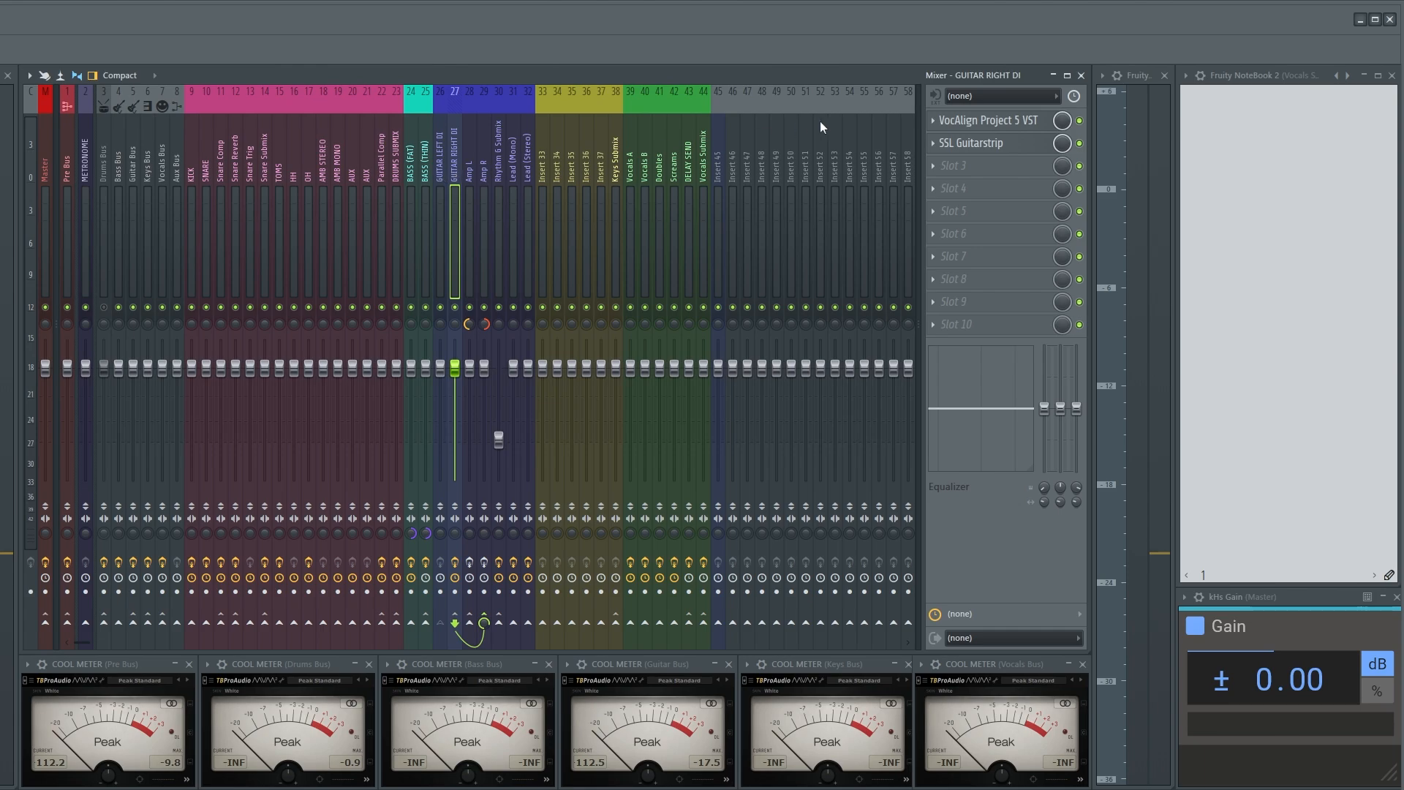
- Reopen the VocAlign interface on GUITAR RIGHT DI and capture the sidechained guide and the dub during song playback
left_click(1017, 124)
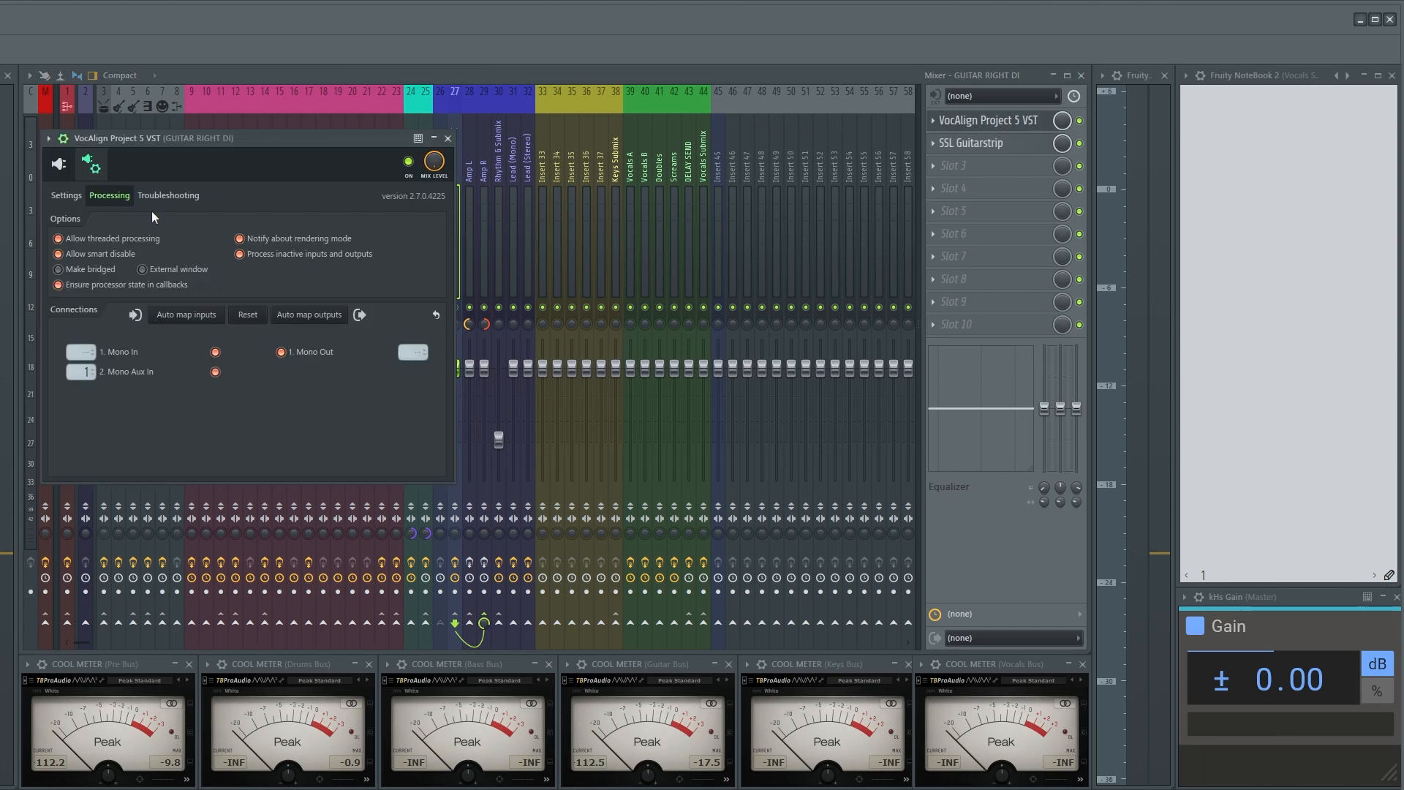
left_click(59, 164)
left_click_drag(328, 134, 346, 107)
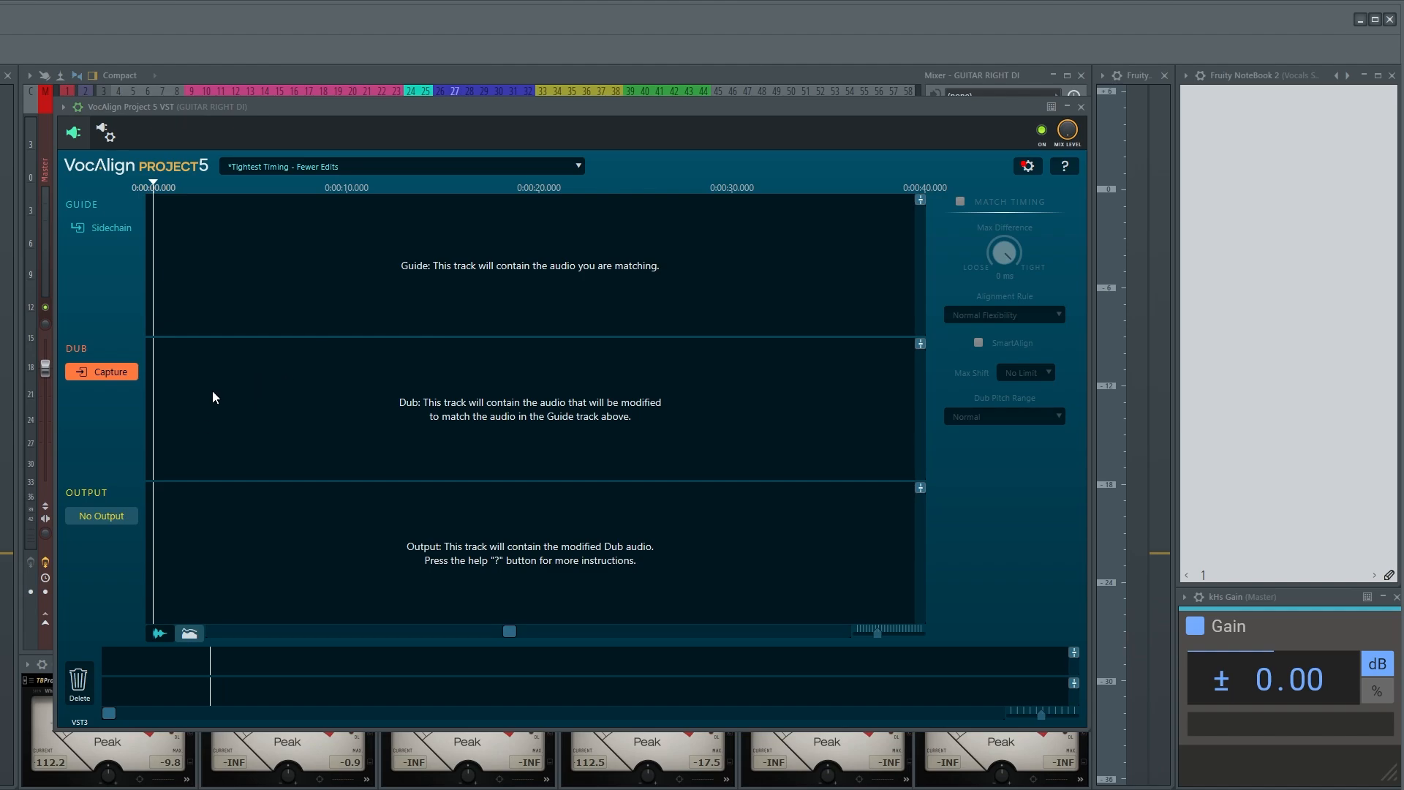
left_click(117, 373)
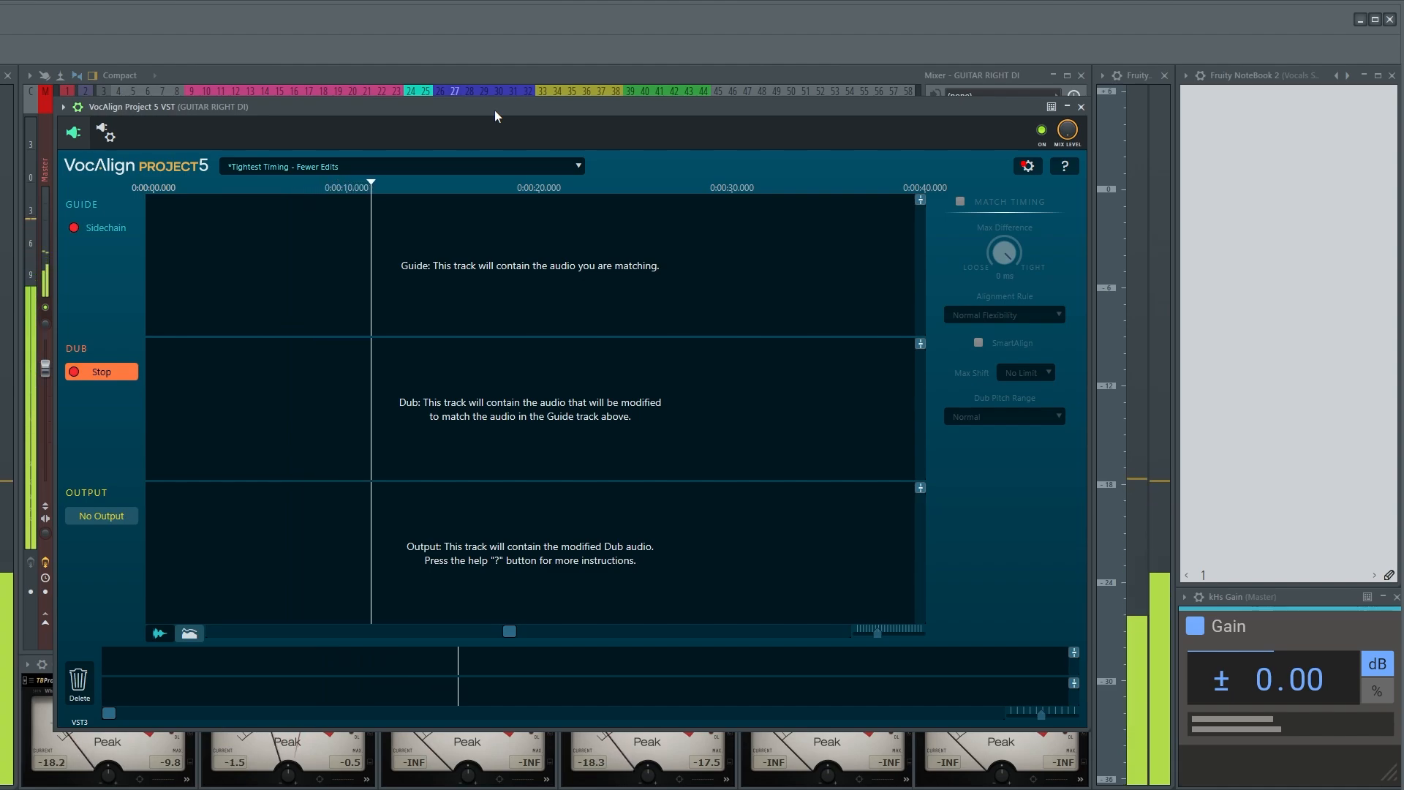
key("space")
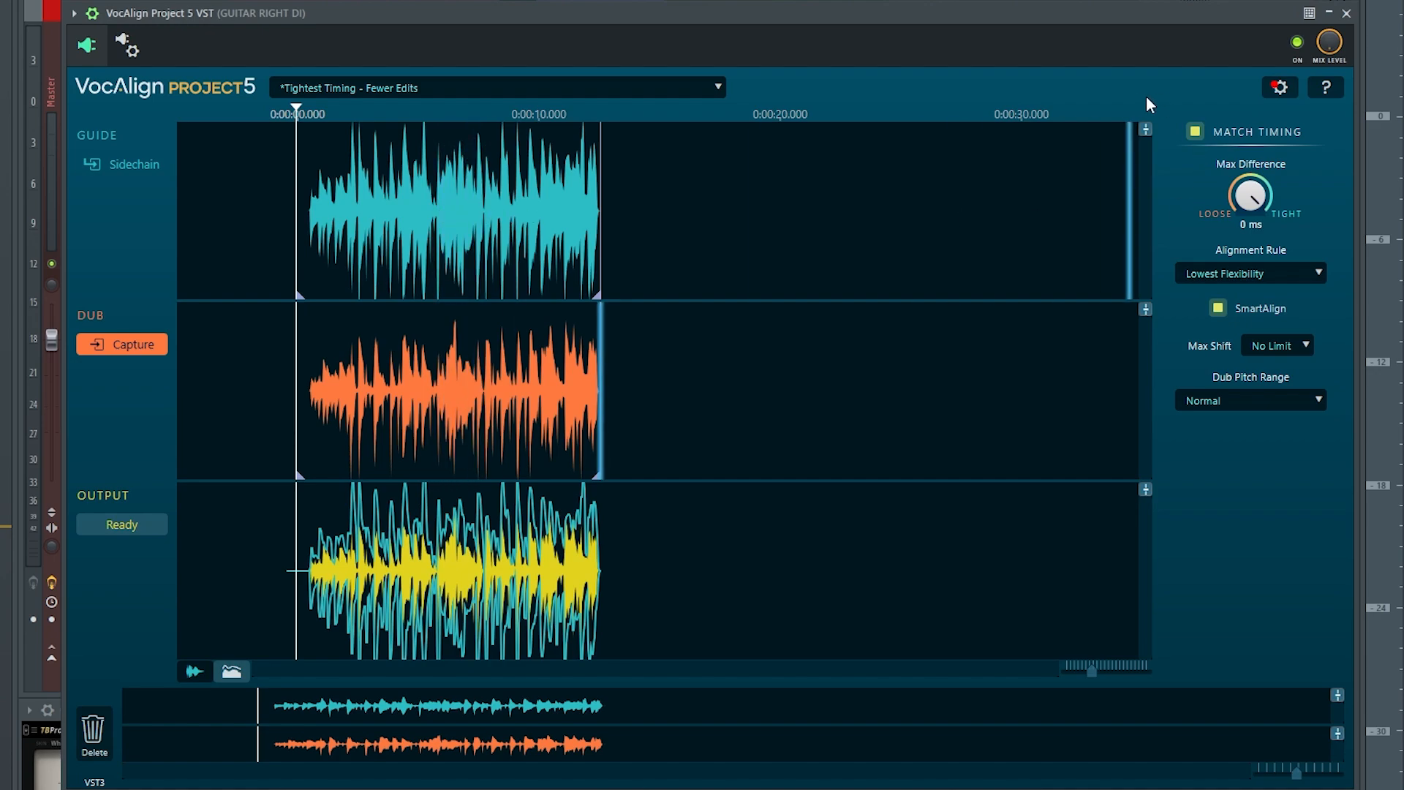
- Reduce the vertical zoom of VocAlign's Guide waveform and audition the aligned guitars by playing the playlist
left_click(1145, 129)
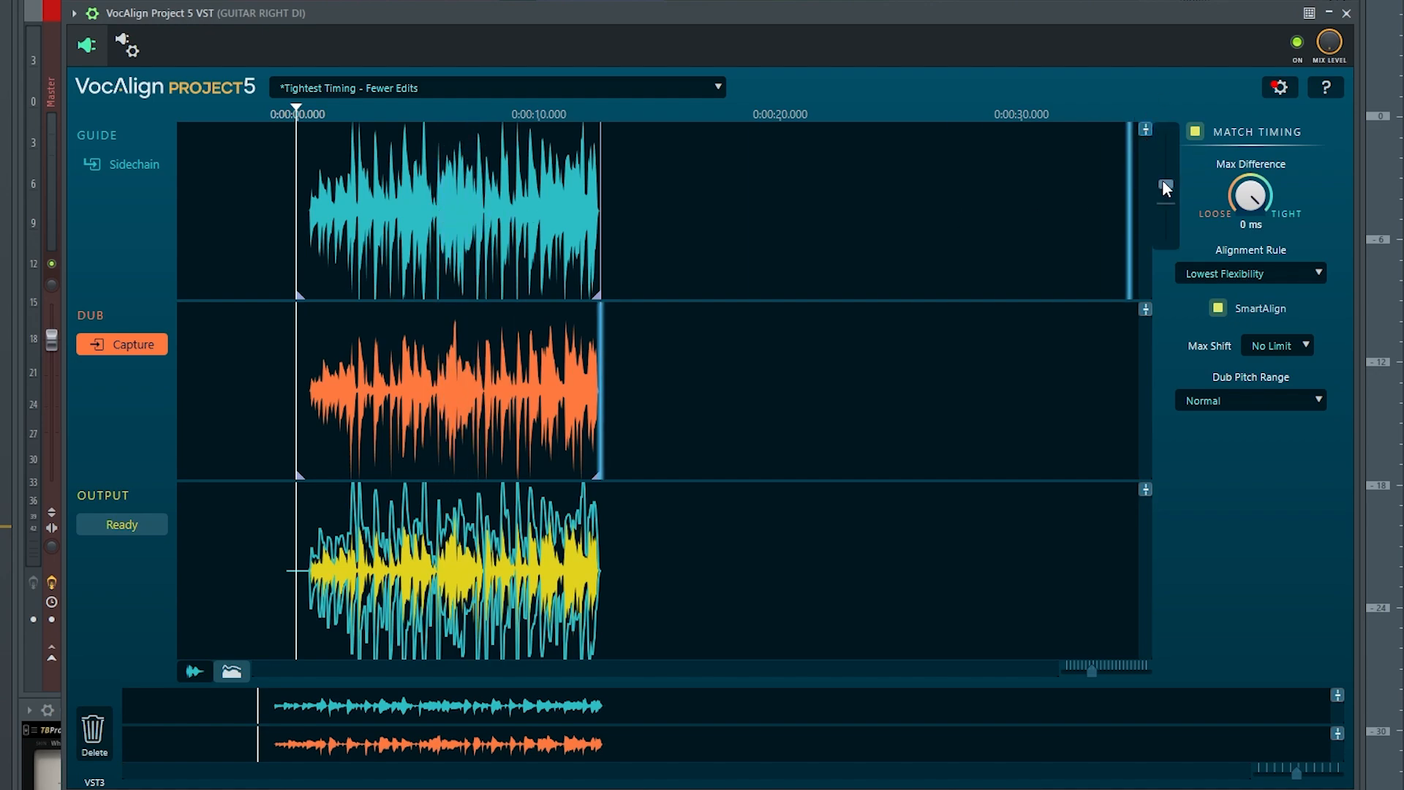
left_click_drag(1166, 188, 1166, 193)
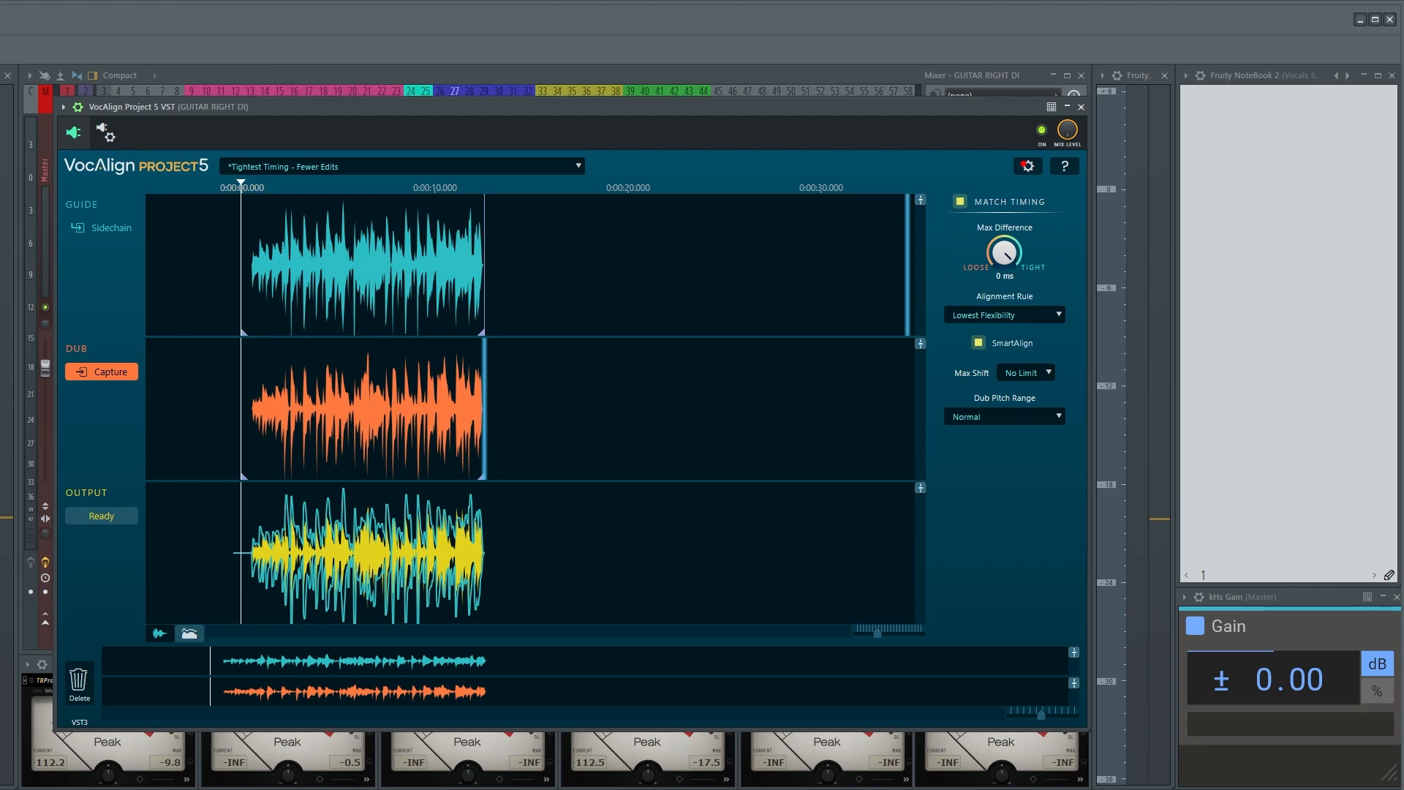
key("space")
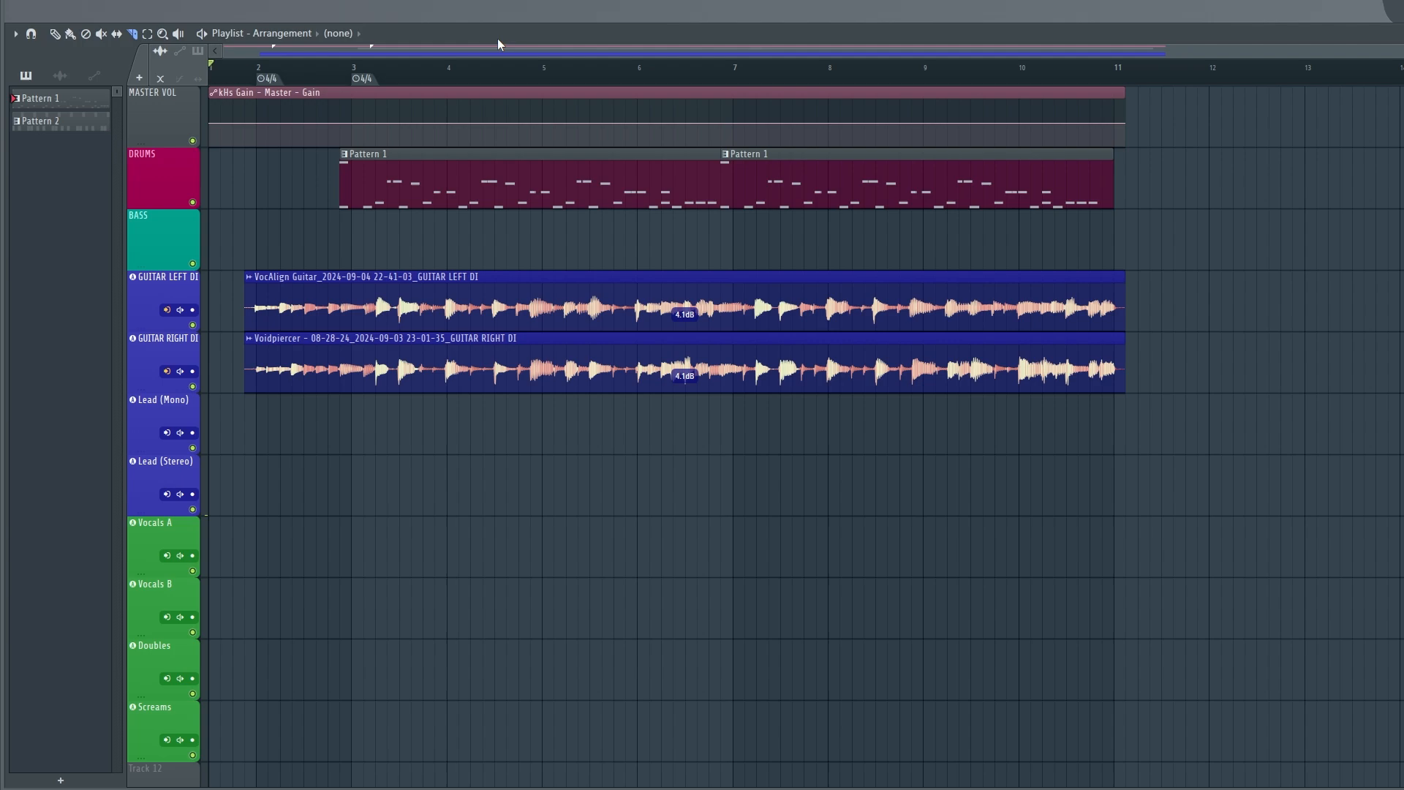
left_click(279, 79)
key("space")
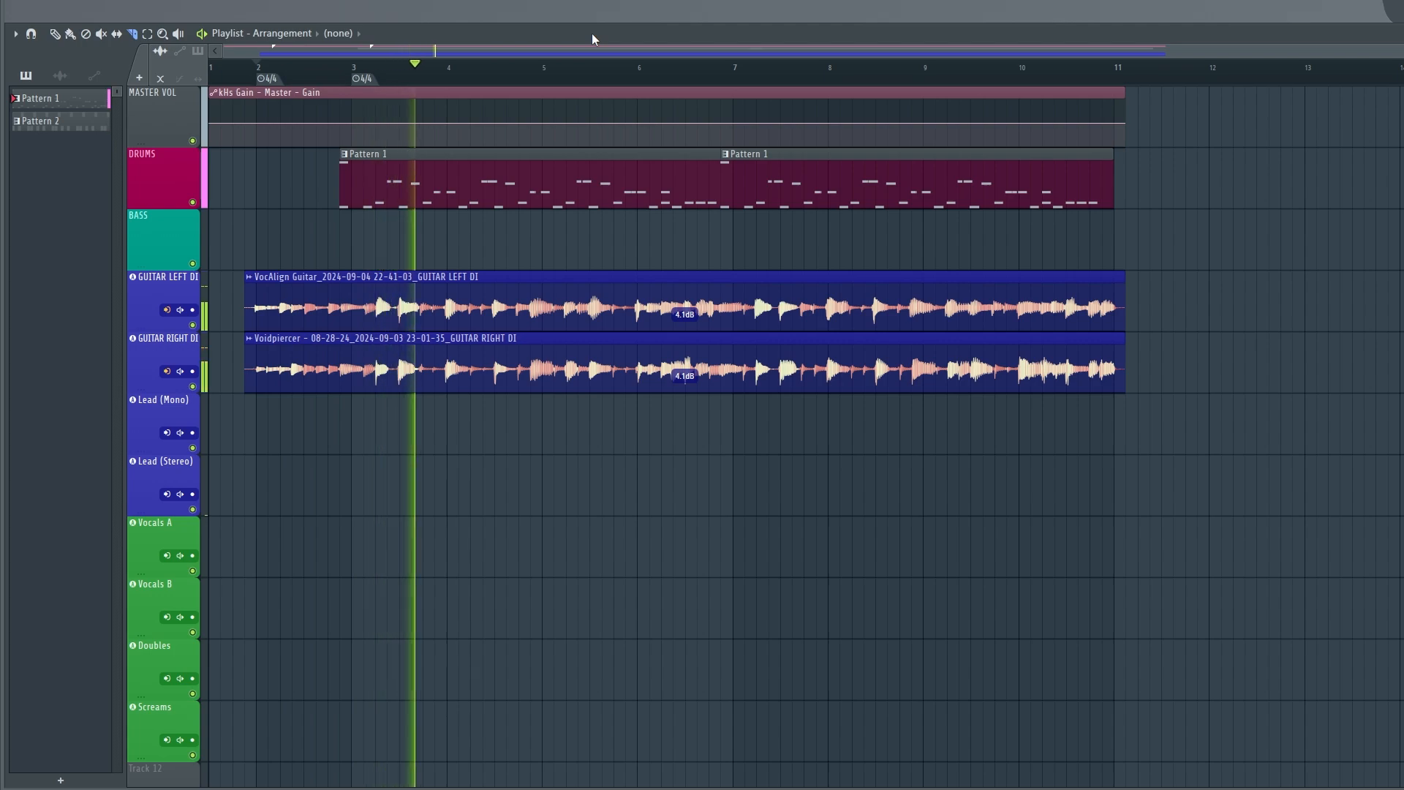
key("space")
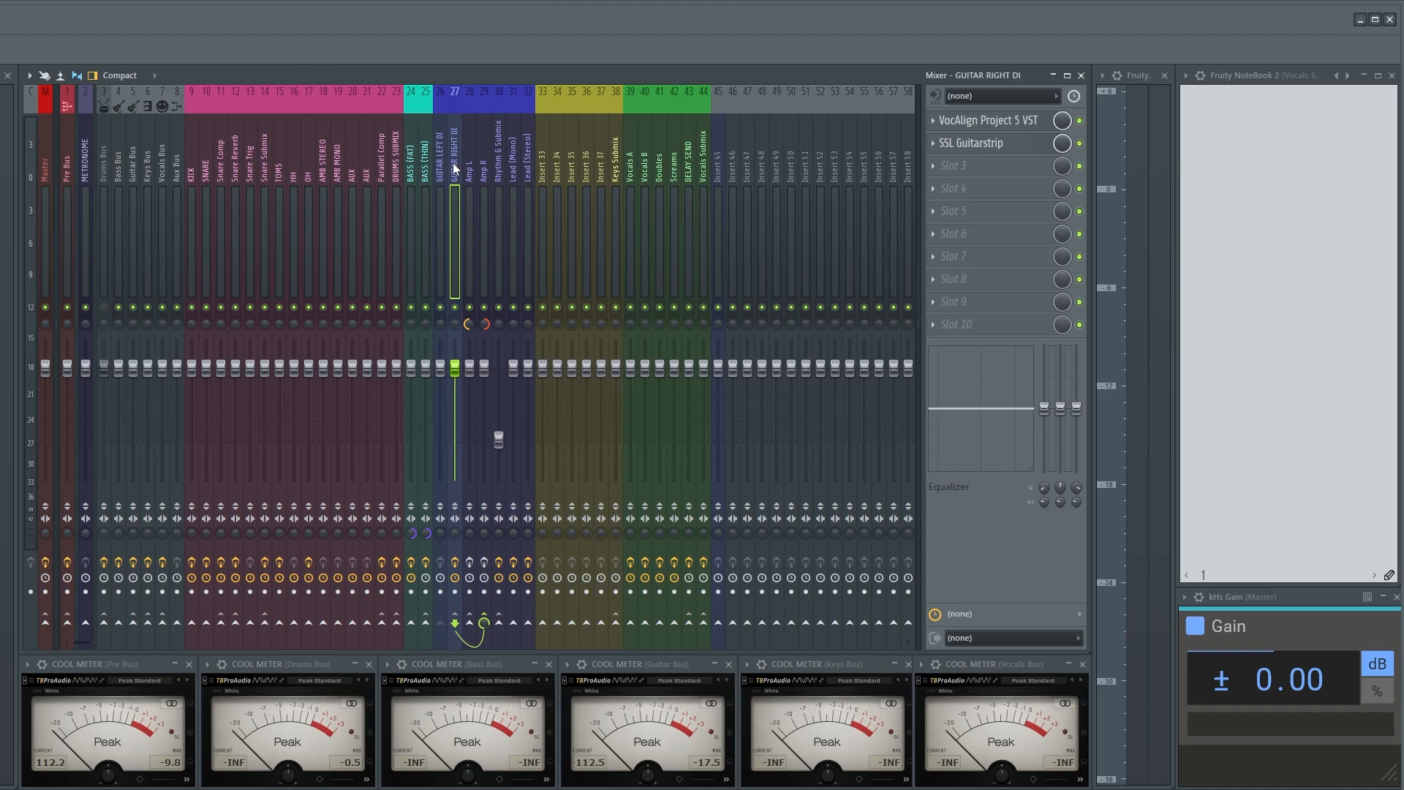
- Route the GUITAR RIGHT DI track to Insert 45 and select Insert 45
left_click(717, 622)
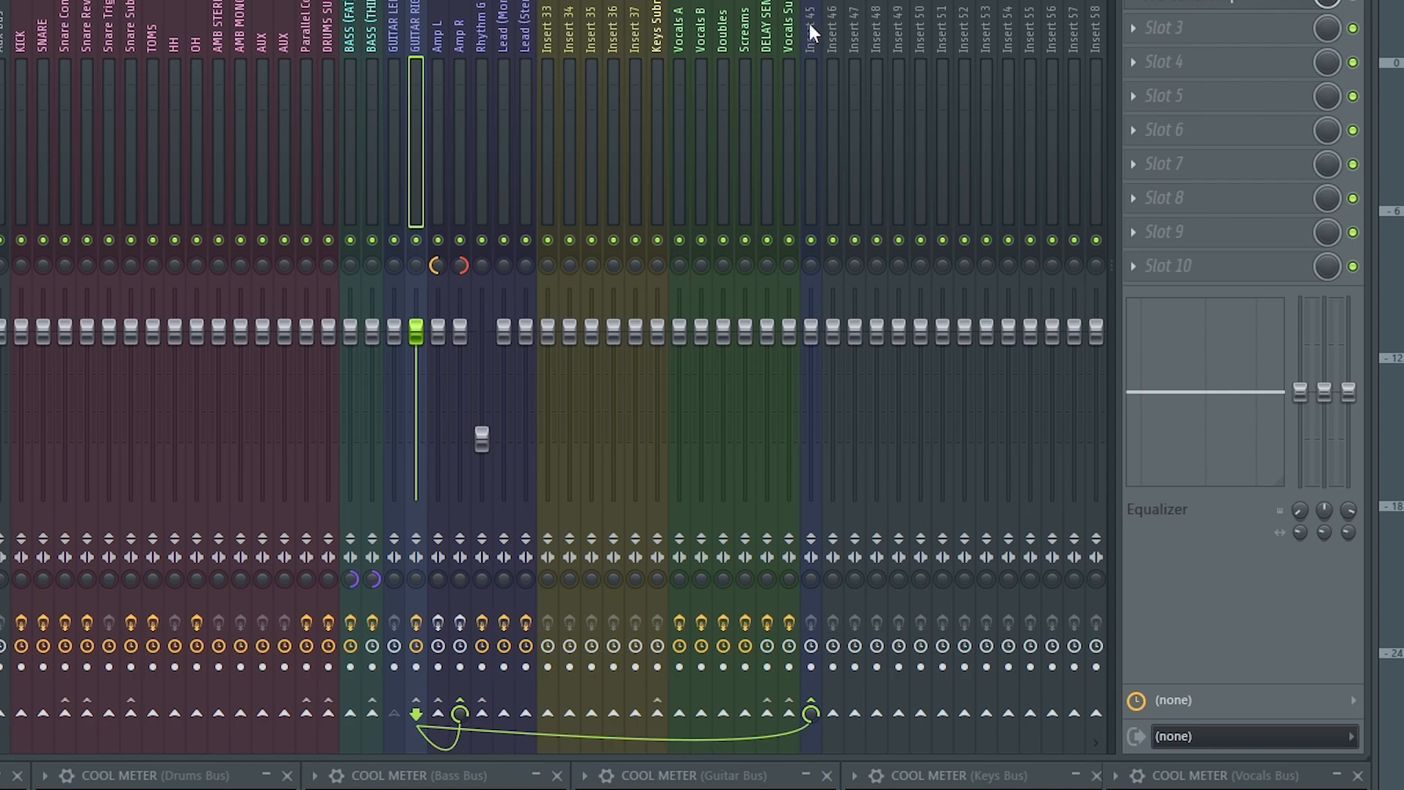
left_click(809, 19)
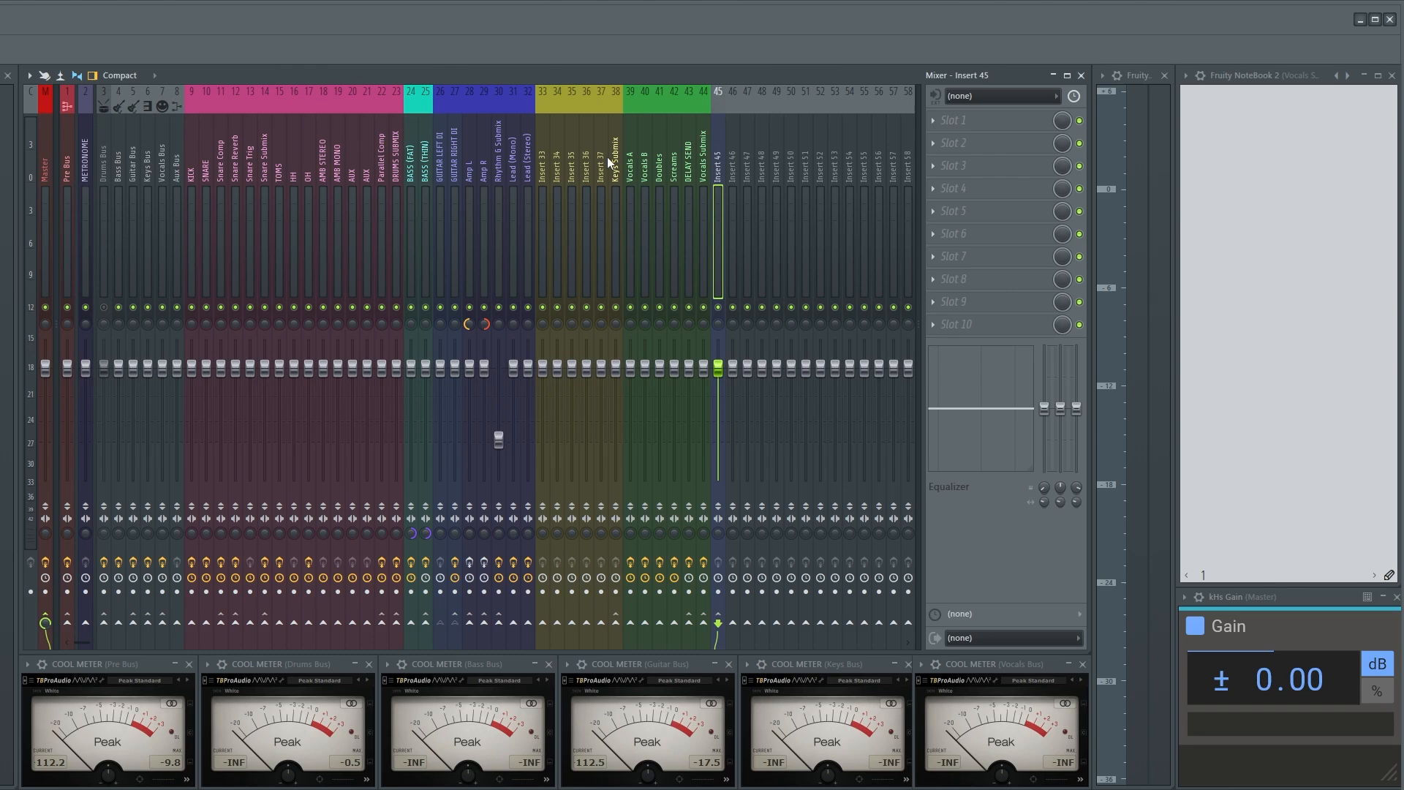
- Turn off SSL Guitarstrip on GUITAR RIGHT DI and arm Insert 45 for recording
left_click(454, 171)
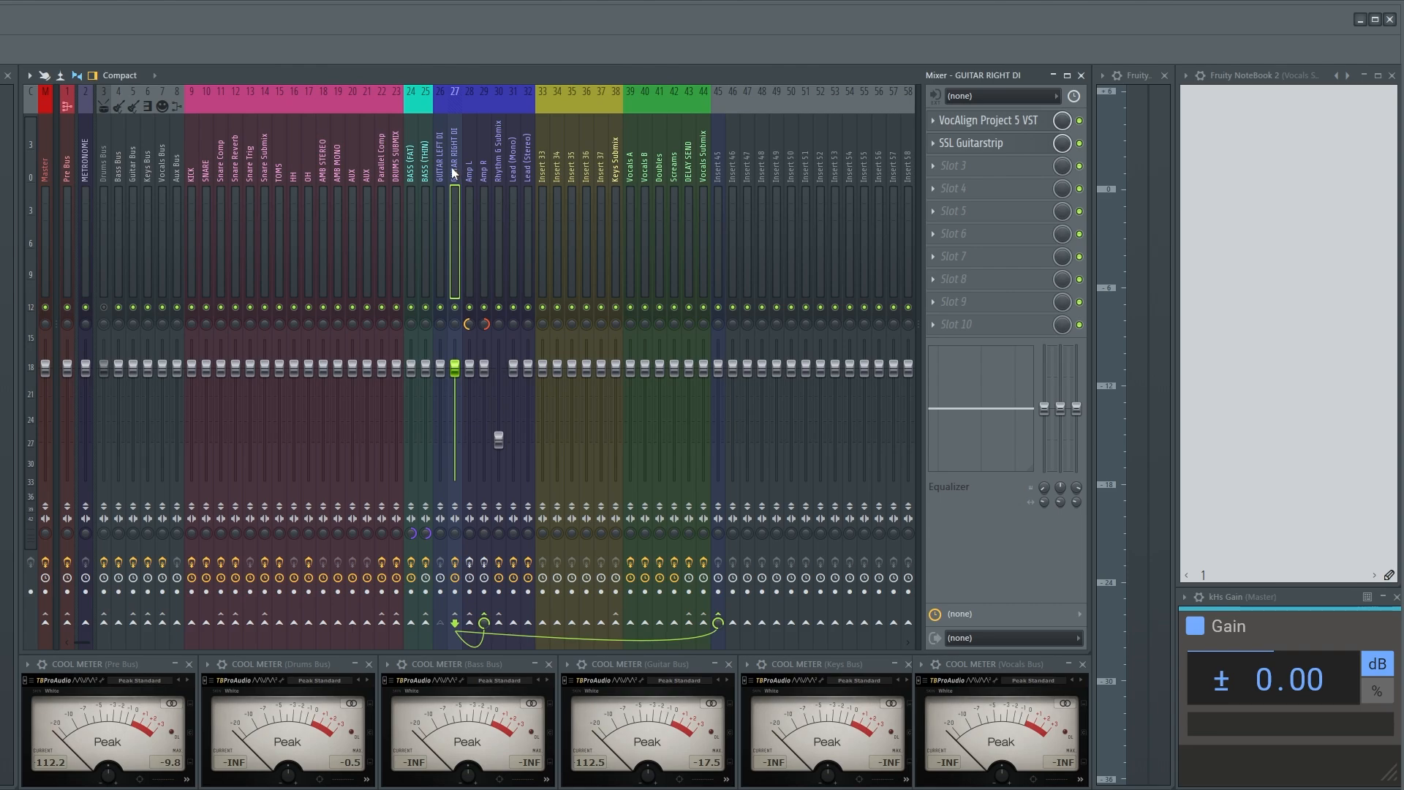
left_click(1079, 144)
left_click(719, 593)
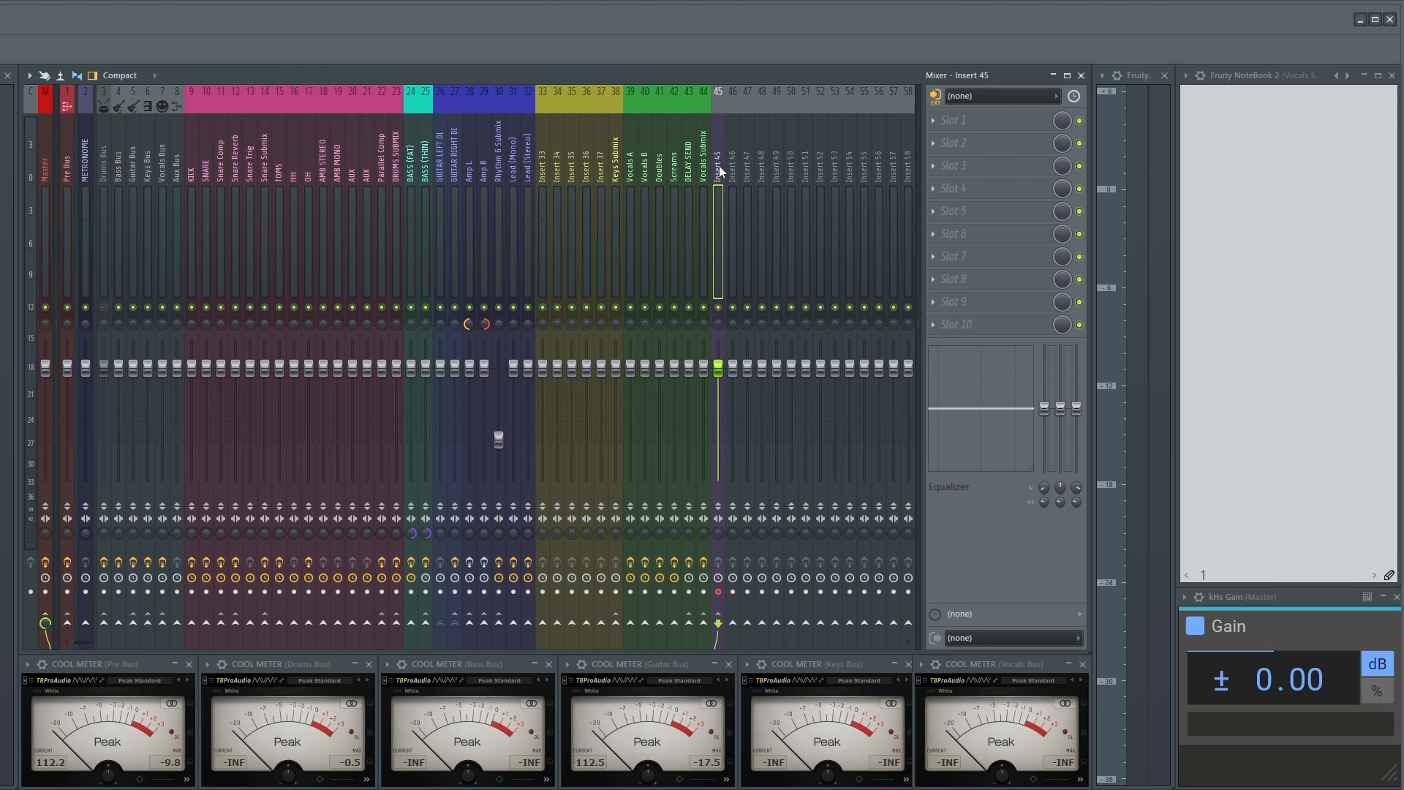
left_click(455, 173)
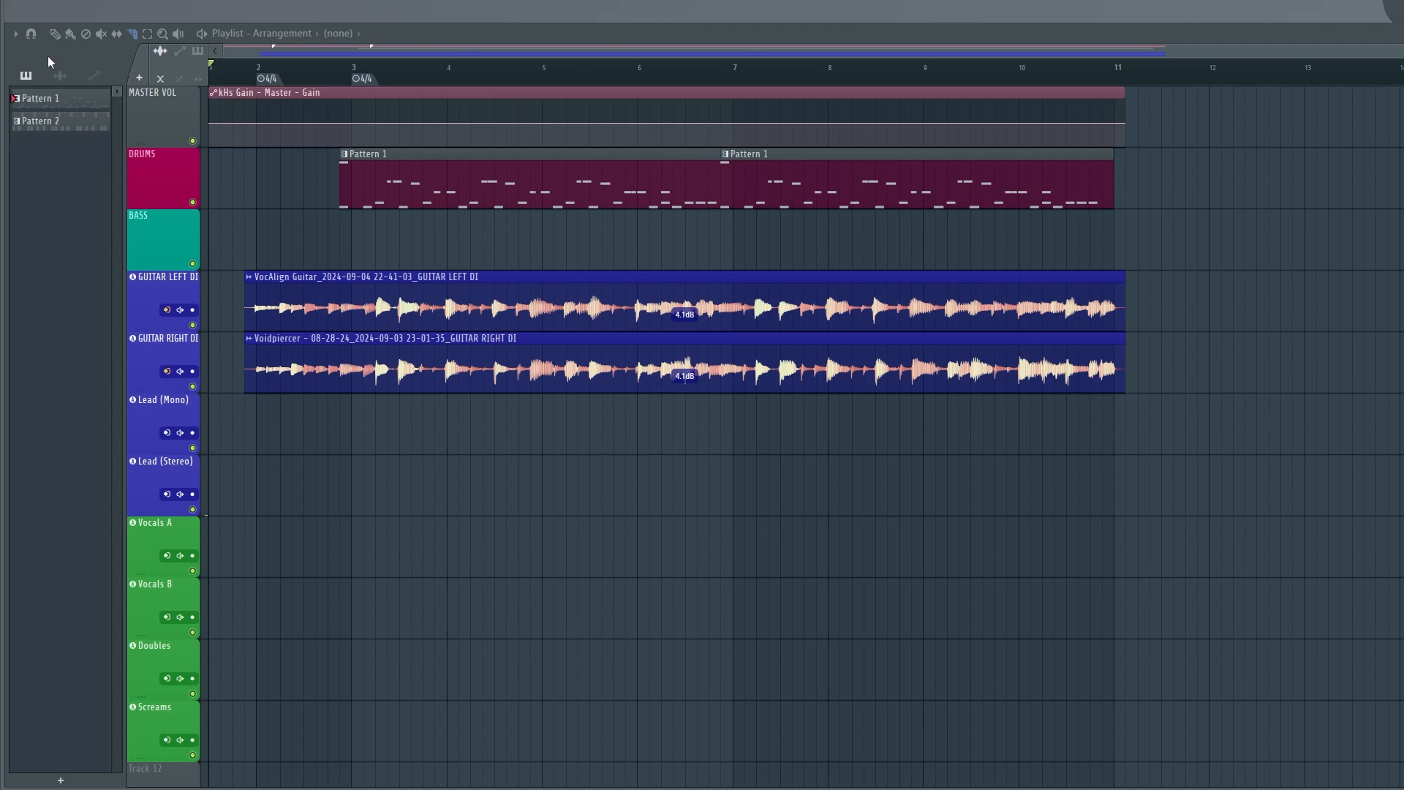
- Select the draw tool in the playlist and mute the GUITAR RIGHT DI track
left_click(55, 34)
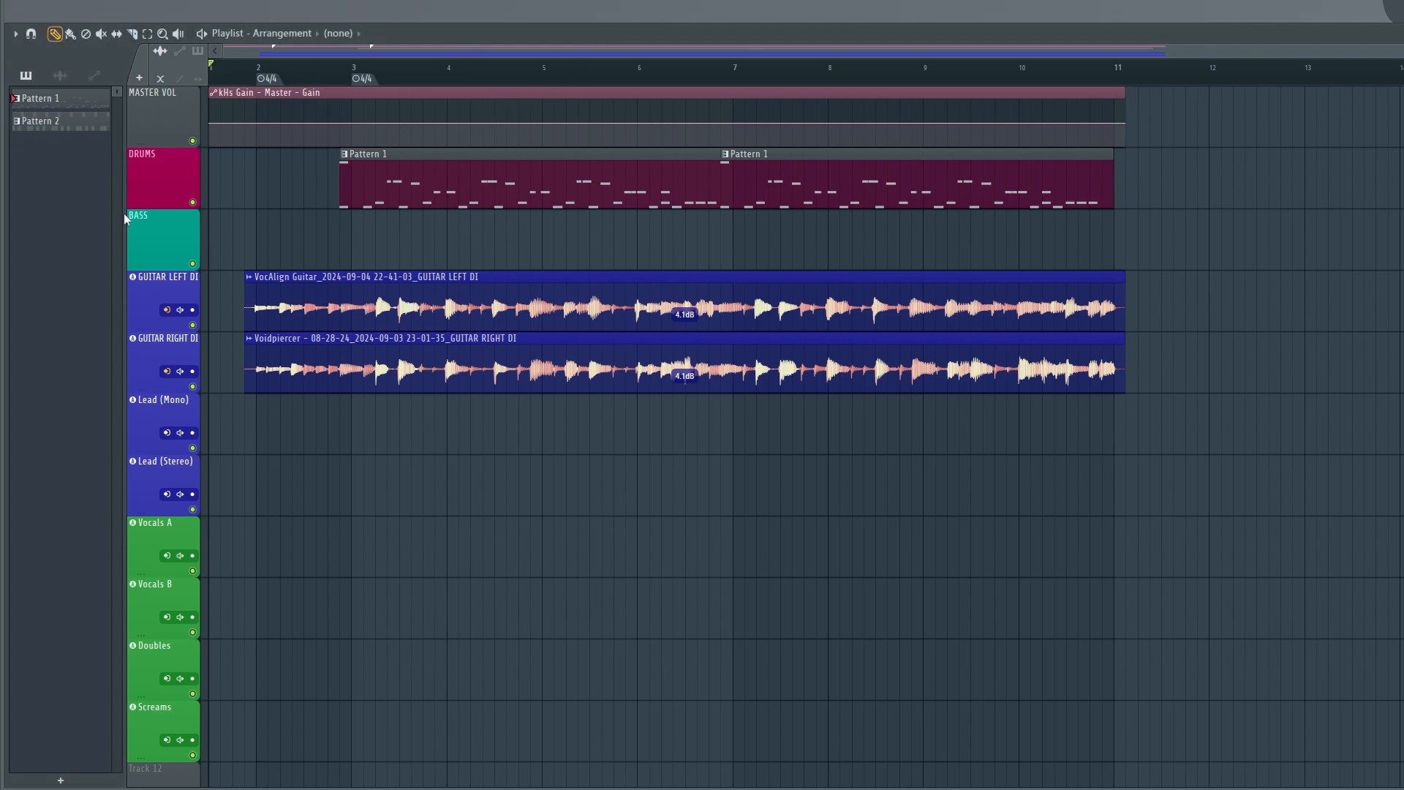
left_click(192, 386)
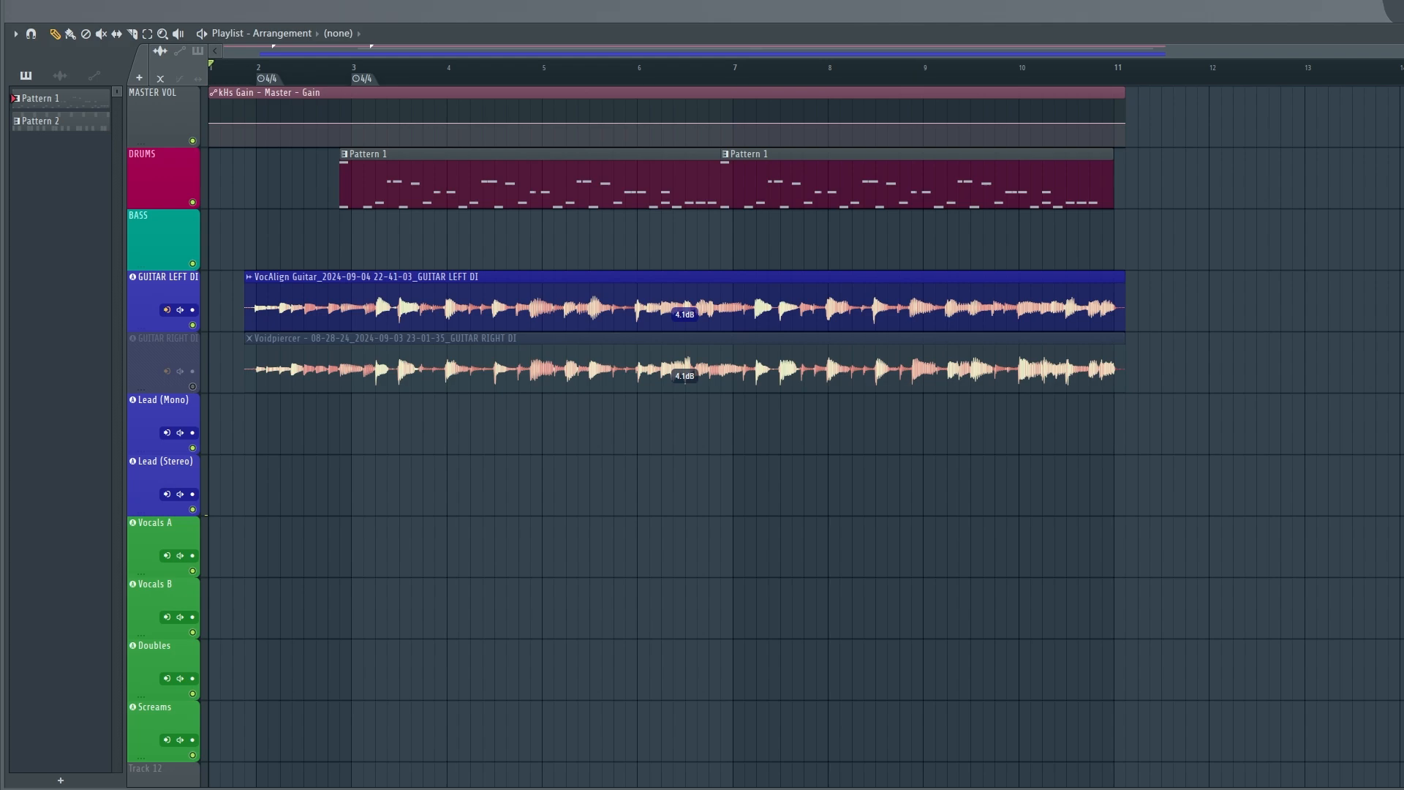
- Stop the short recording take and undo the clip it placed on the BASS track
key("space")
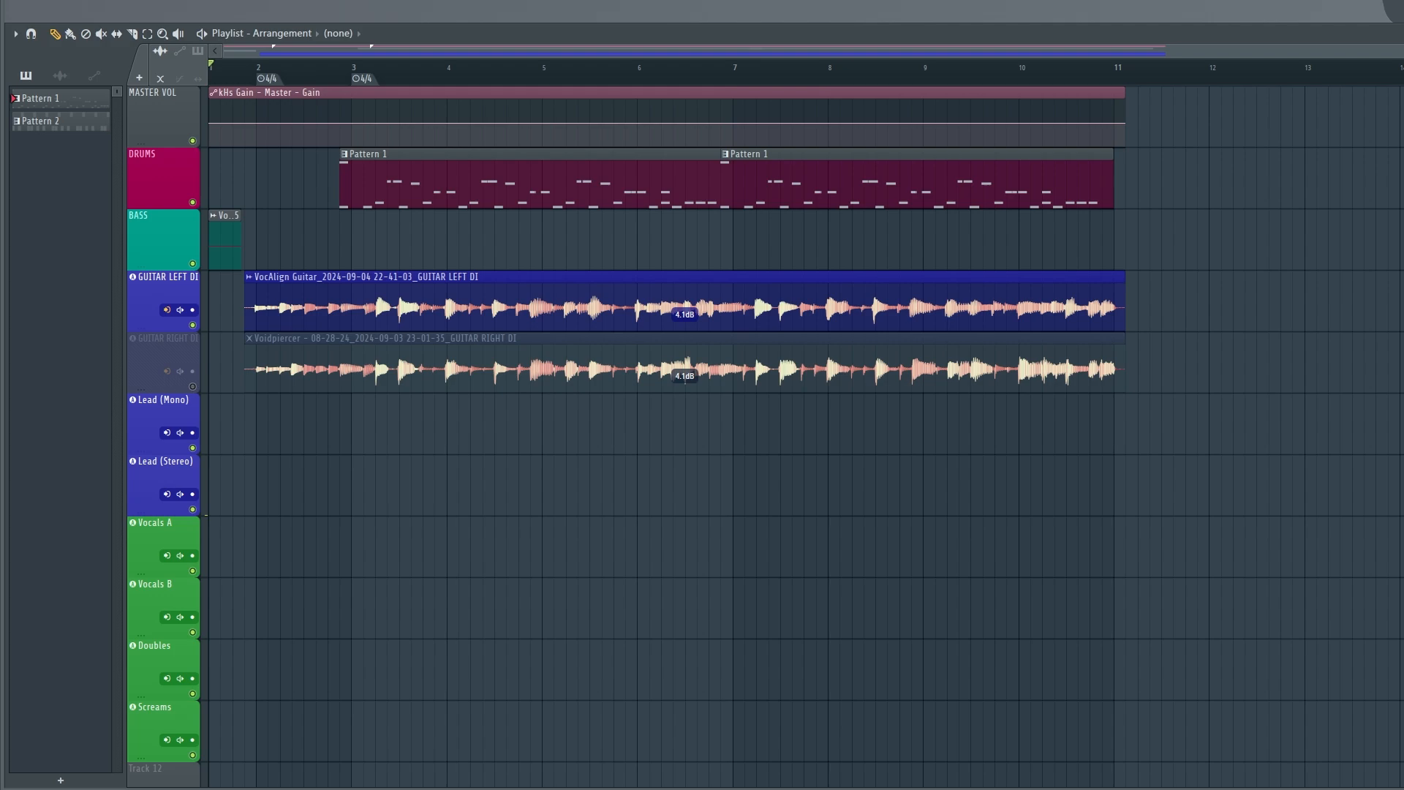
key("ctrl+z")
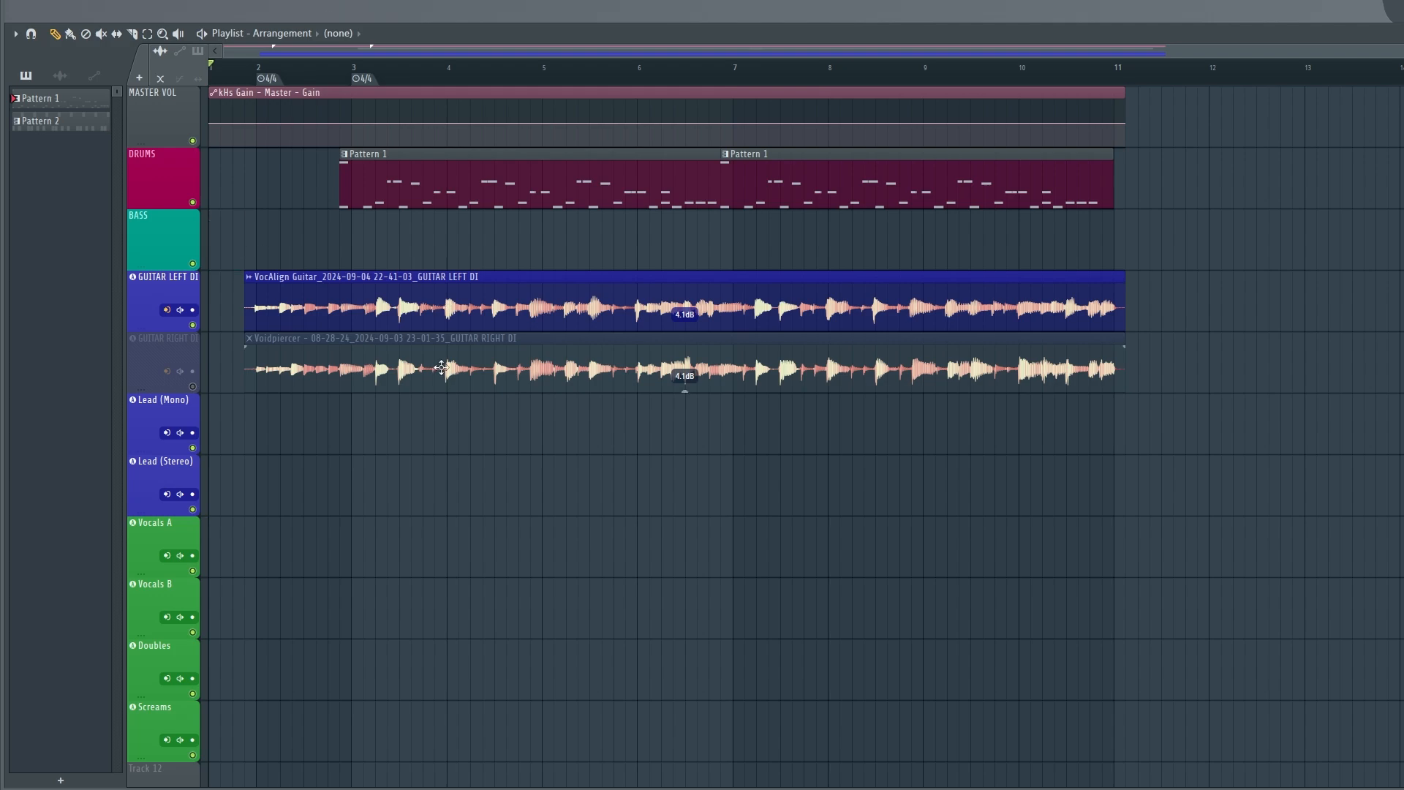
scroll(436, 370, "down", 6)
scroll(429, 370, "up", 3)
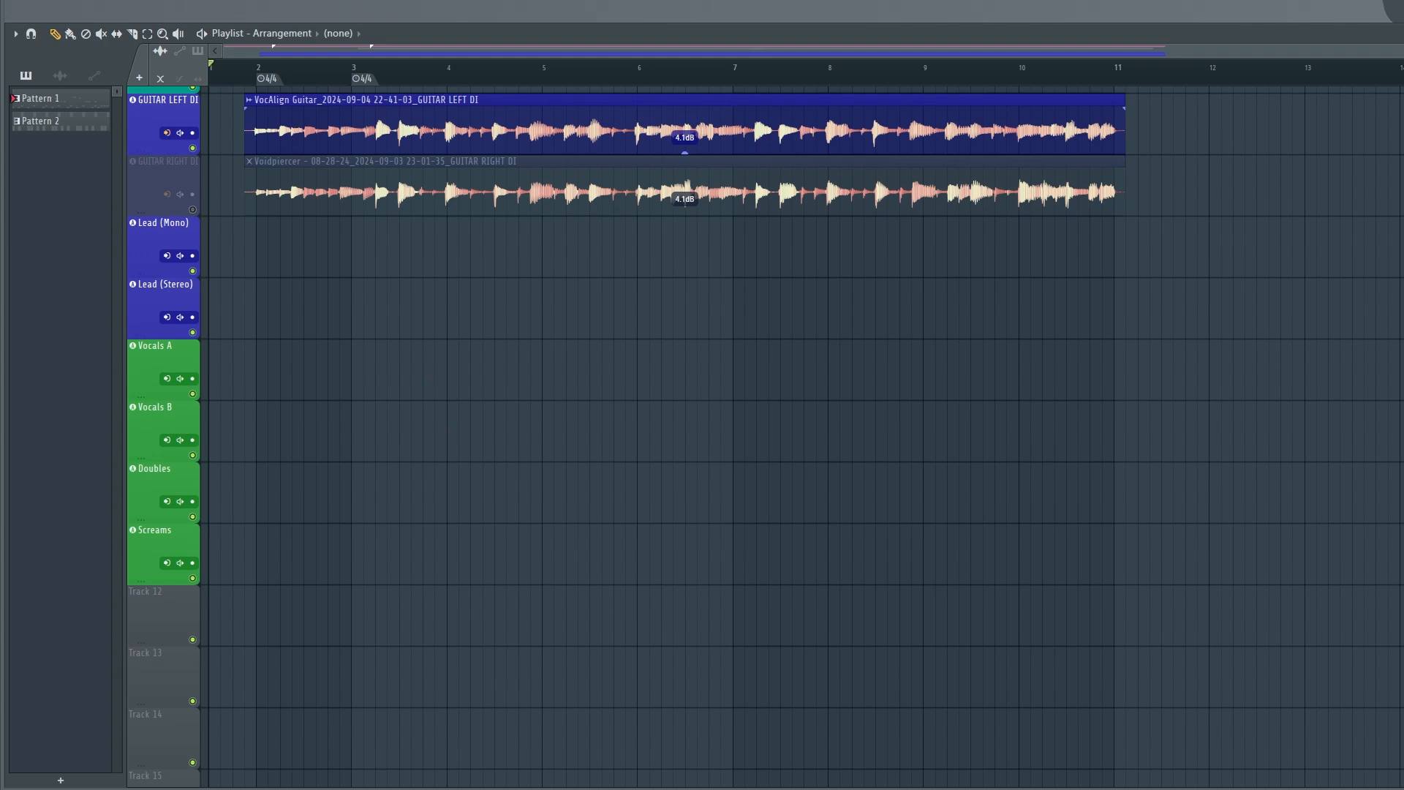
key("space")
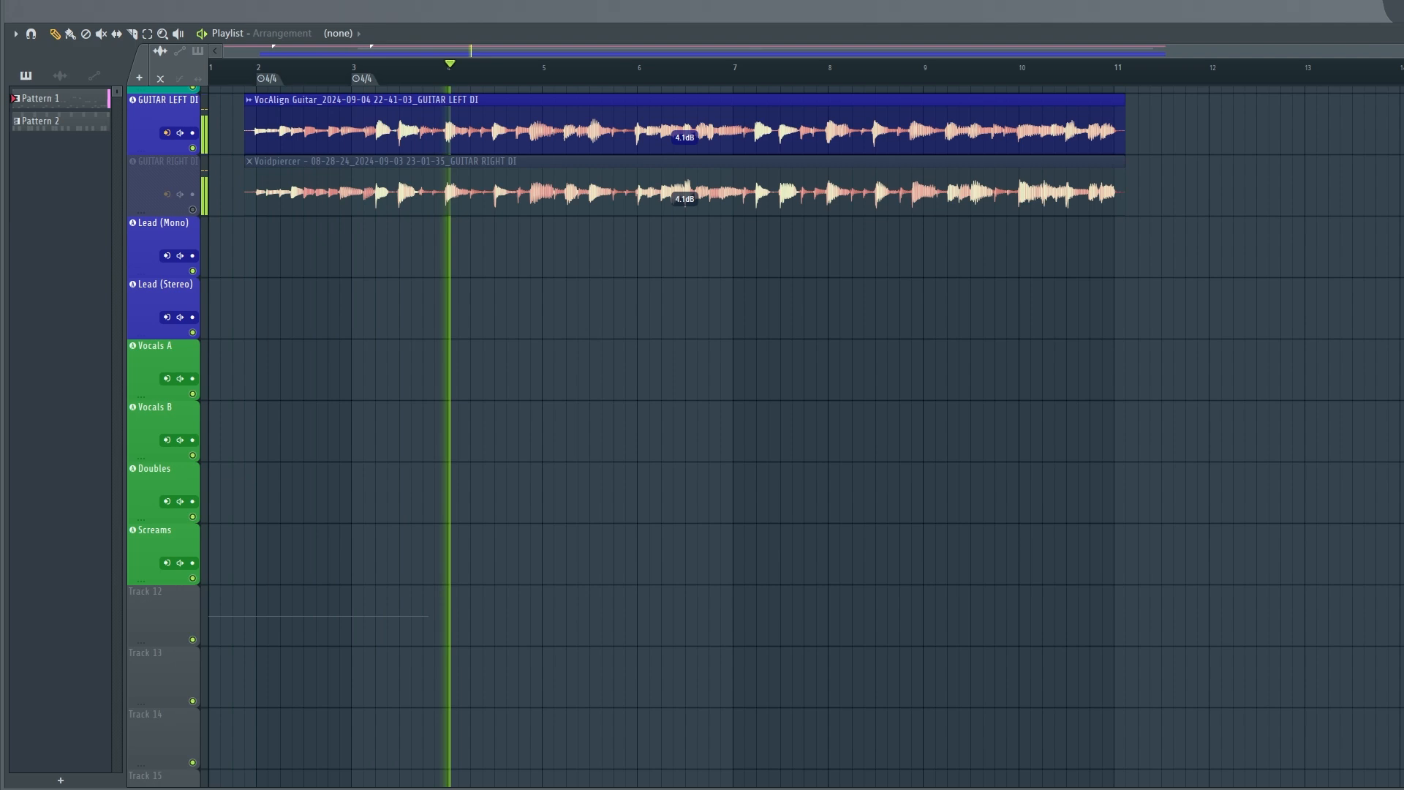
key("space")
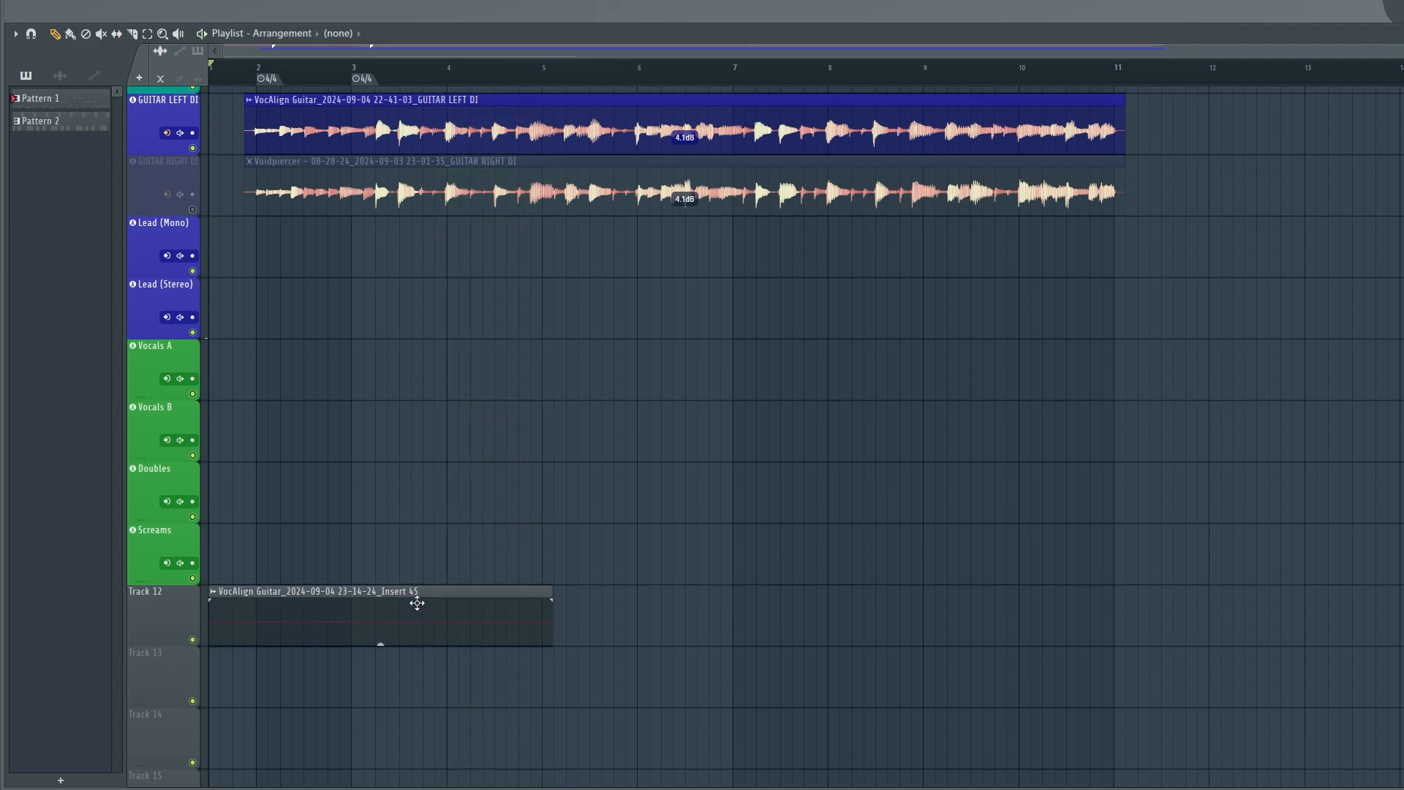
right_click(414, 596)
- Record the VocAlign-aligned right guitar DI through Insert 45 from the start of the song to just past bar 11
scroll(1042, 39, "down", 5)
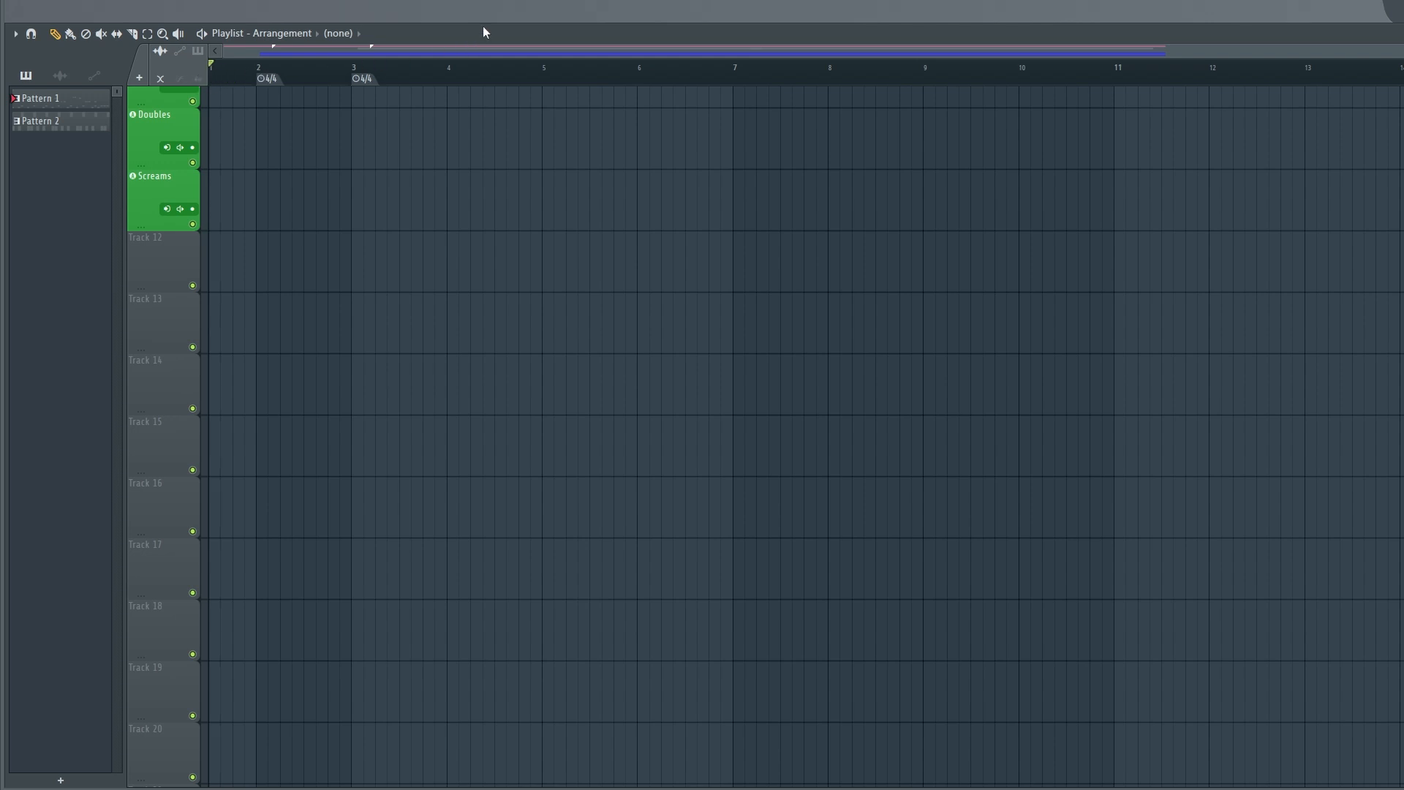
key("space")
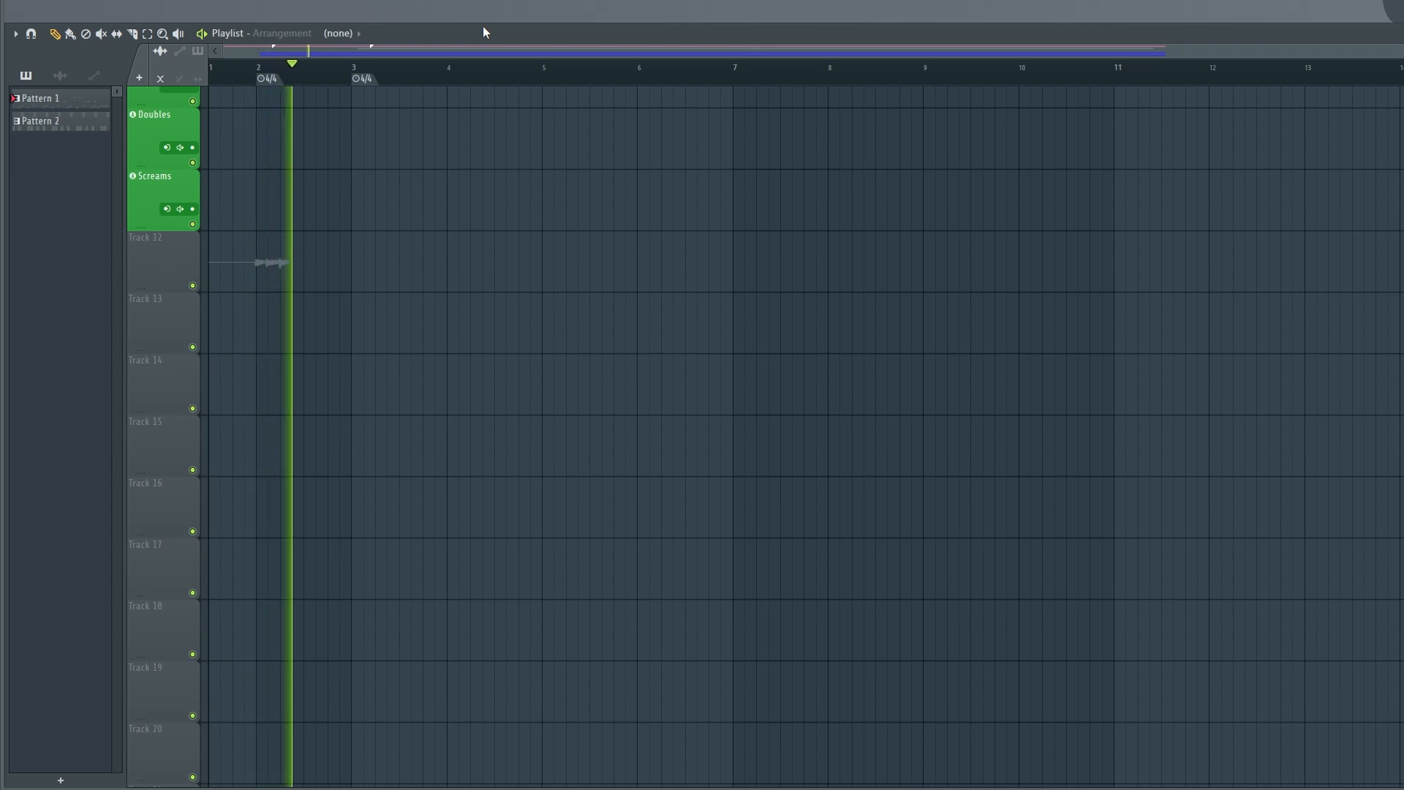
scroll(564, 178, "up", 9)
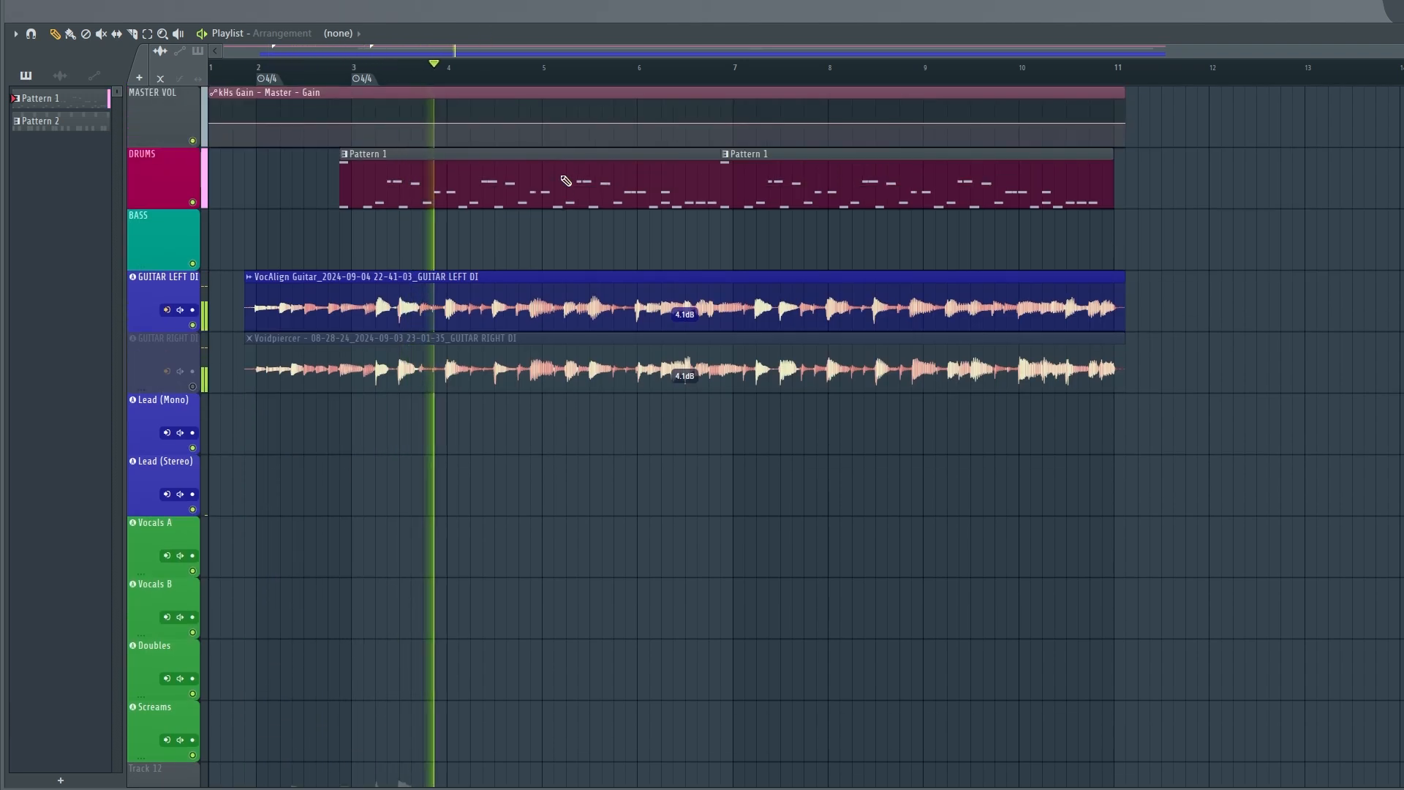
scroll(565, 181, "down", 3)
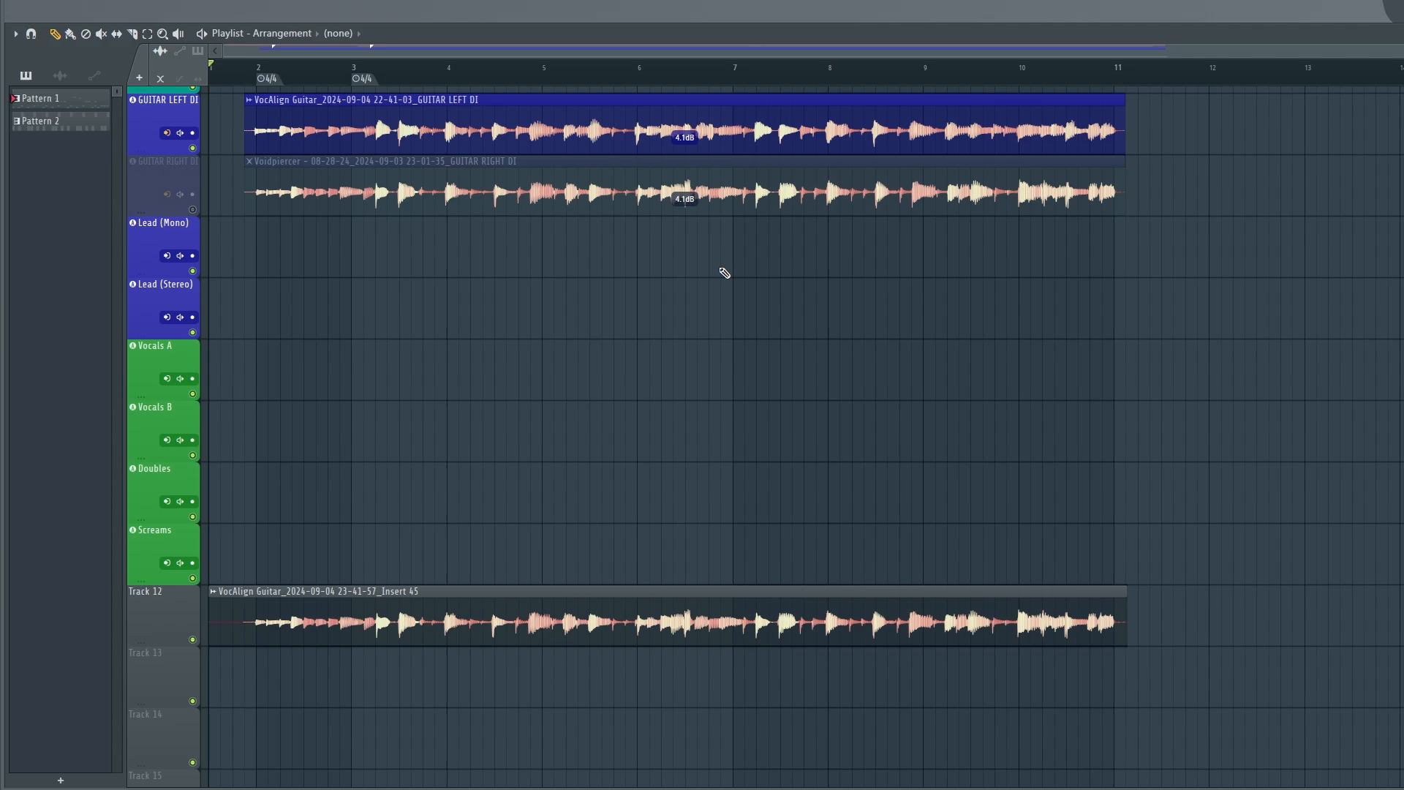
- Replace the original clip on GUITAR RIGHT DI with the Insert 45 recording starting at bar 1, and unmute the track for playback
right_click(291, 189)
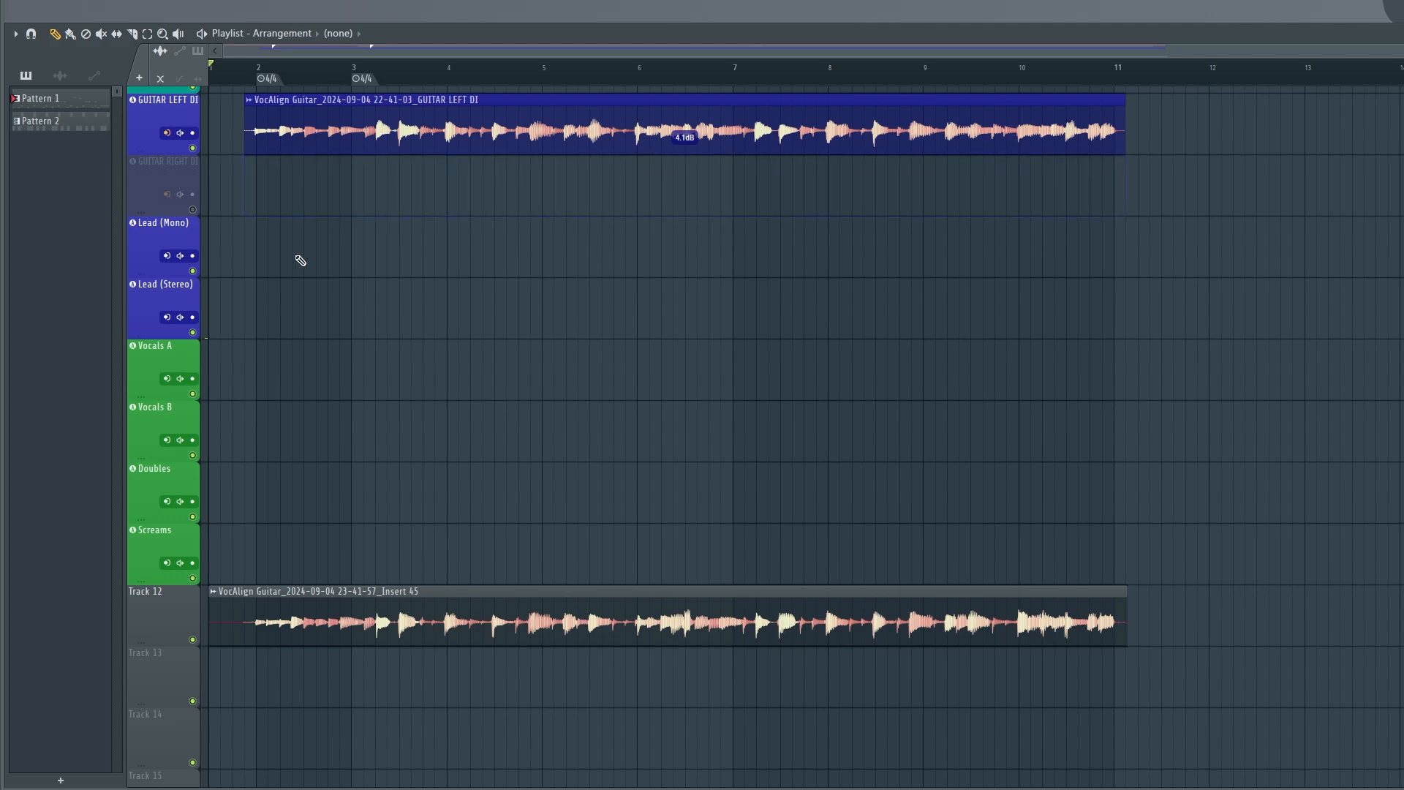
left_click_drag(374, 610, 257, 180)
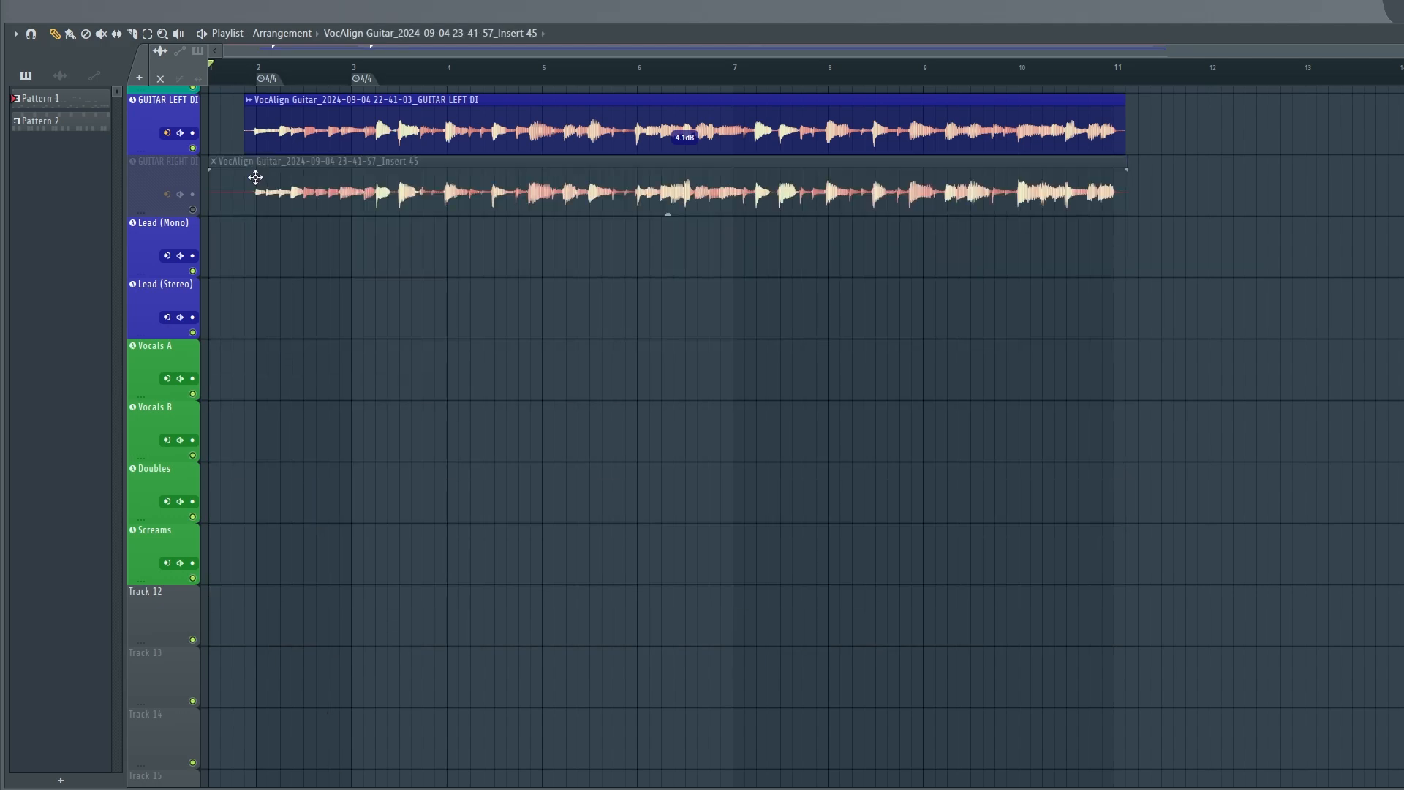
left_click(194, 210)
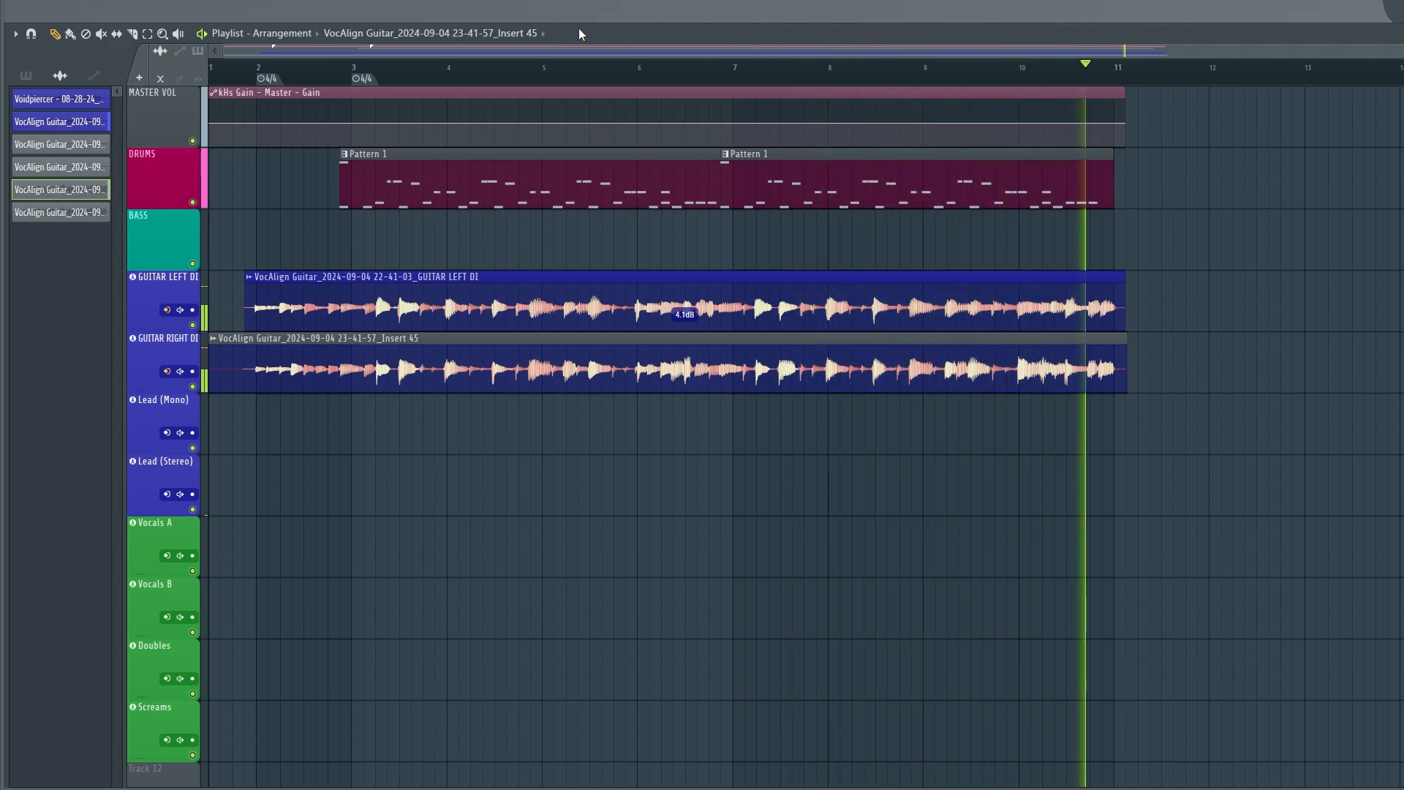
key("space")
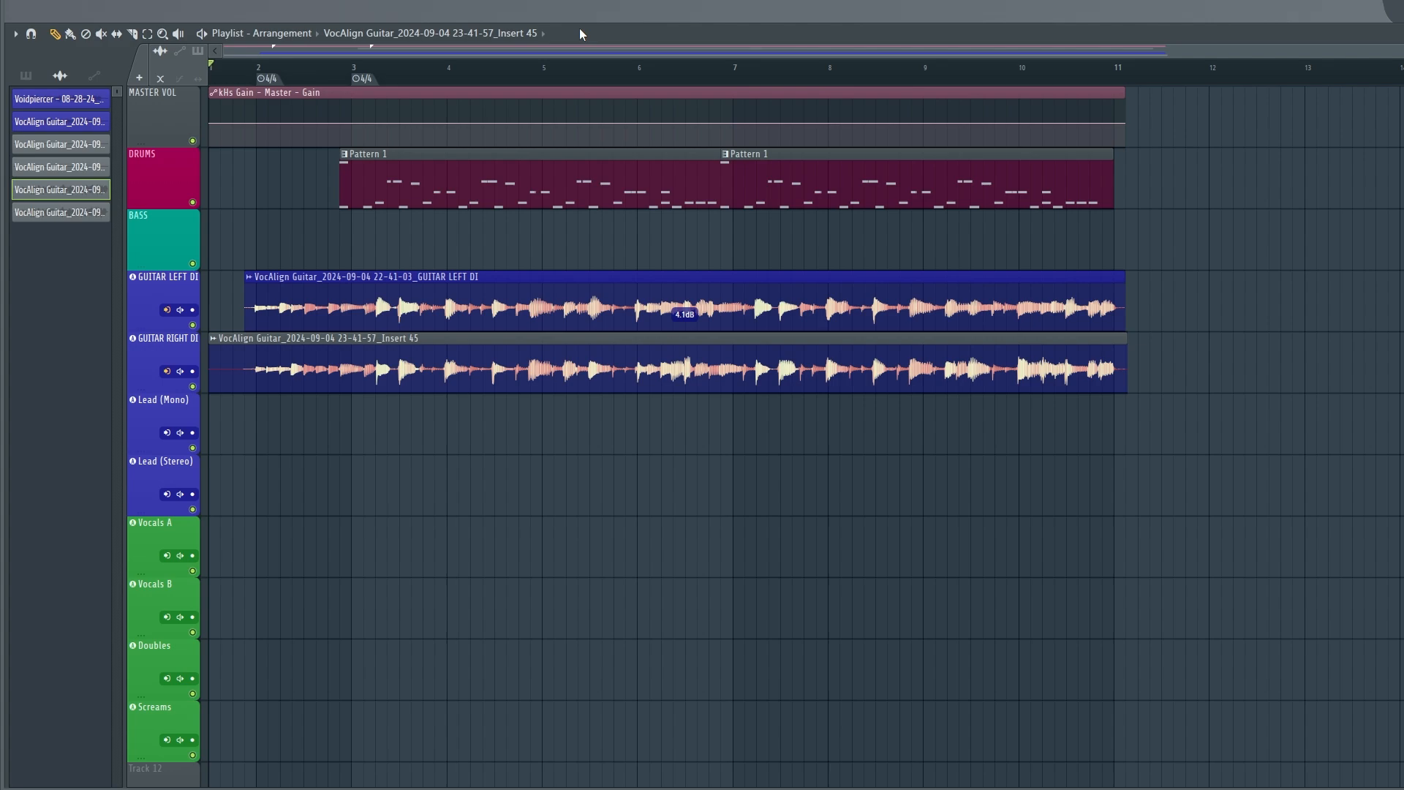